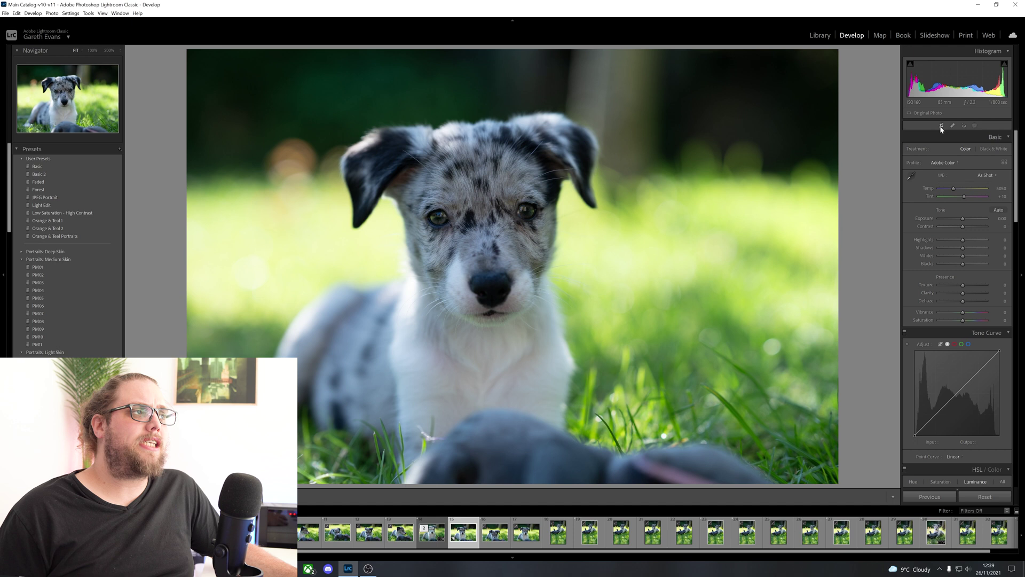
# Crop the photo tighter around the puppy at the original aspect ratio, repositioning the image inside the frame.
pyautogui.click(942, 127)
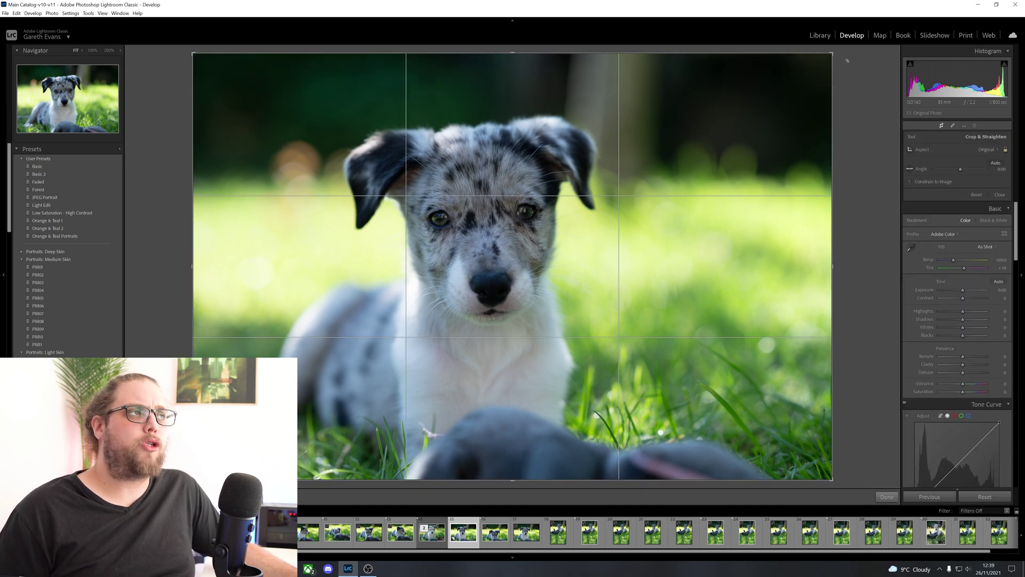
pyautogui.moveTo(832, 54); pyautogui.dragTo(796, 78)
pyautogui.moveTo(716, 142); pyautogui.dragTo(716, 153)
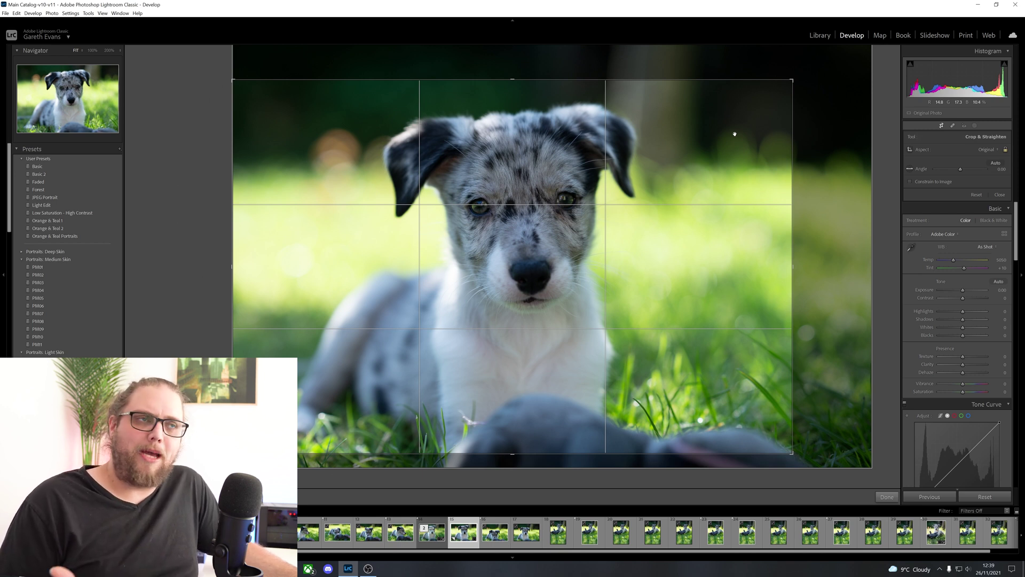
pyautogui.click(886, 497)
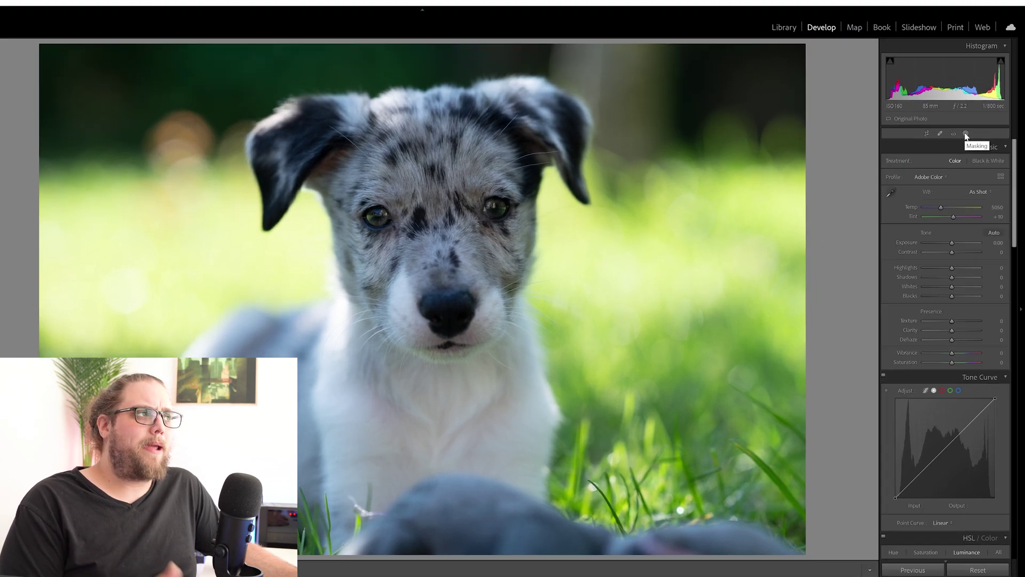
# Create a Select Subject mask on the puppy, hide its overlay and raise the mask's exposure slightly.
pyautogui.click(966, 133)
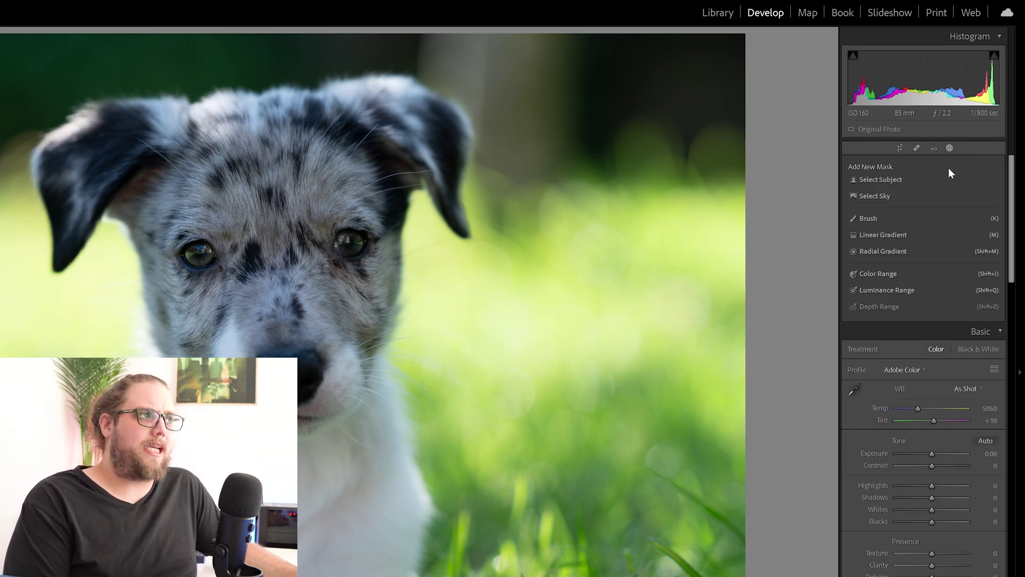
pyautogui.click(885, 180)
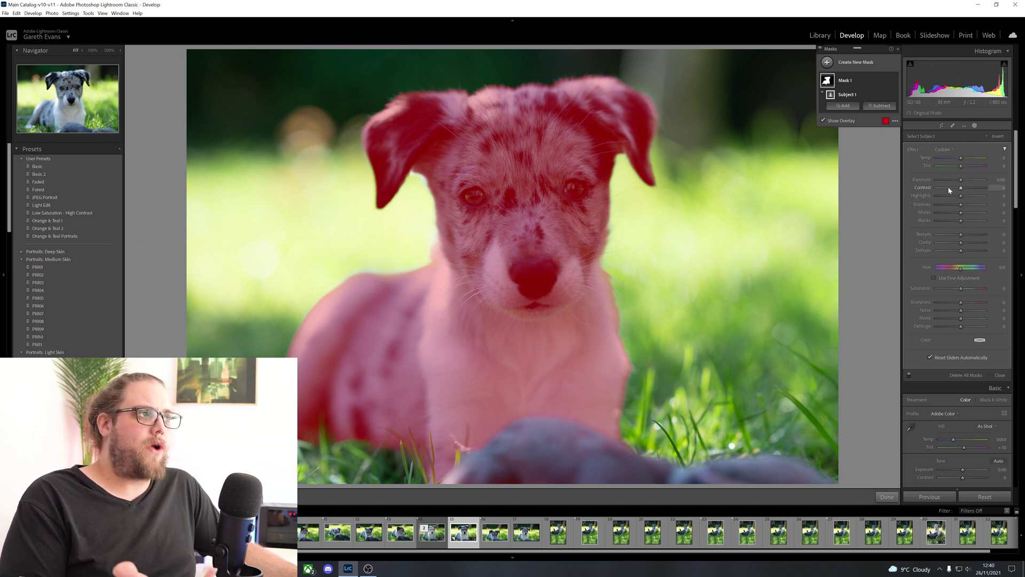
pyautogui.press('o')
pyautogui.moveTo(962, 182); pyautogui.dragTo(965, 182)
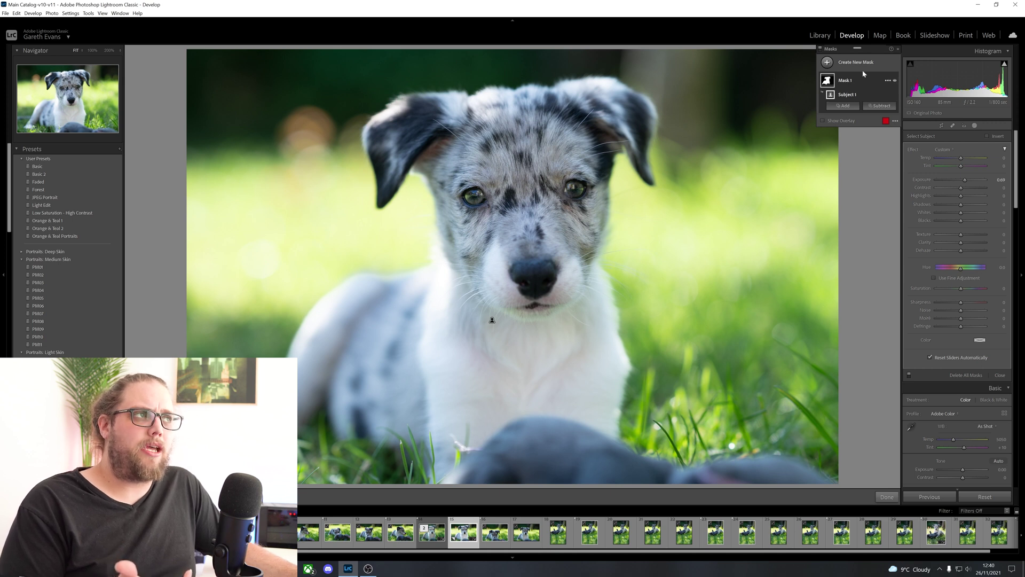
# Rename the puppy mask as Subject and toggle its visibility to compare the effect.
pyautogui.doubleClick(850, 81)
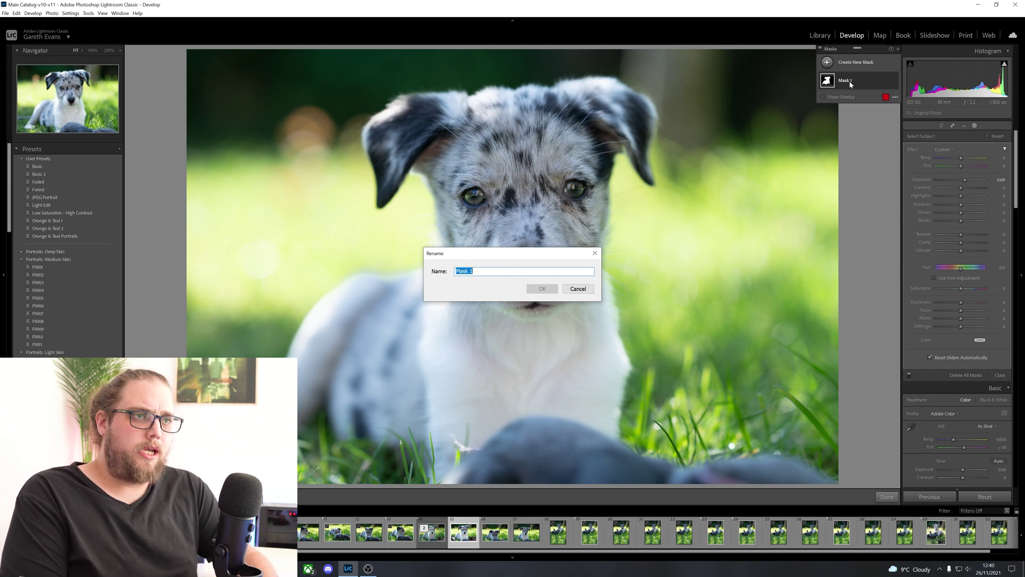
pyautogui.write('Subject')
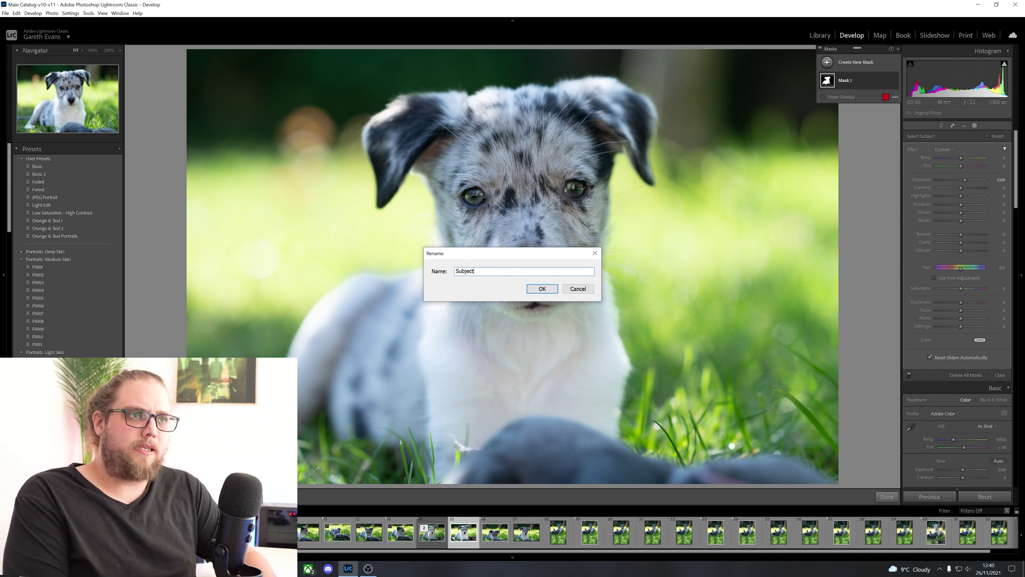
pyautogui.press('Return')
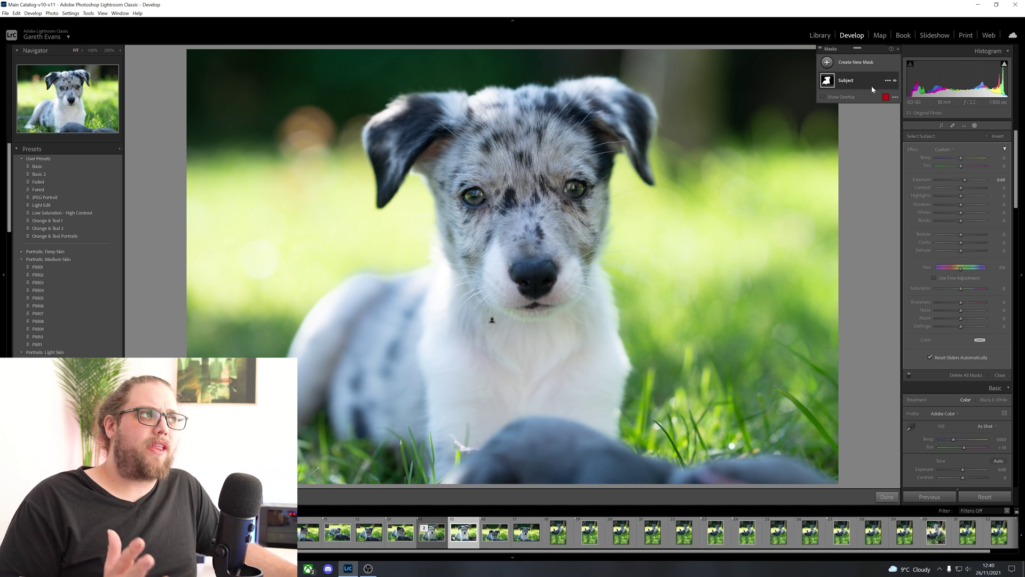
pyautogui.click(895, 80)
pyautogui.click(896, 80)
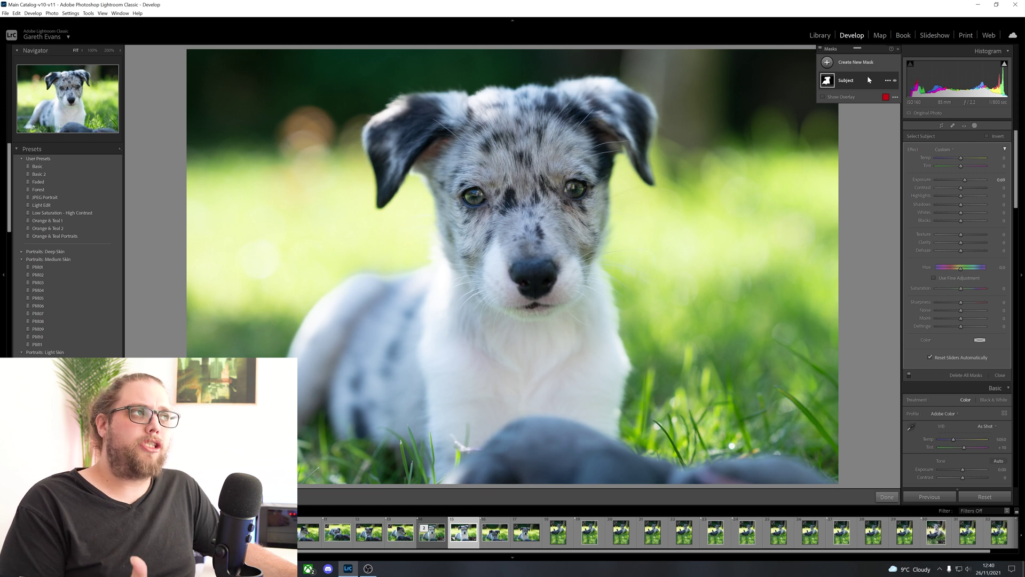
# Add a second Select Subject mask and invert its selection so it covers the background.
pyautogui.click(856, 64)
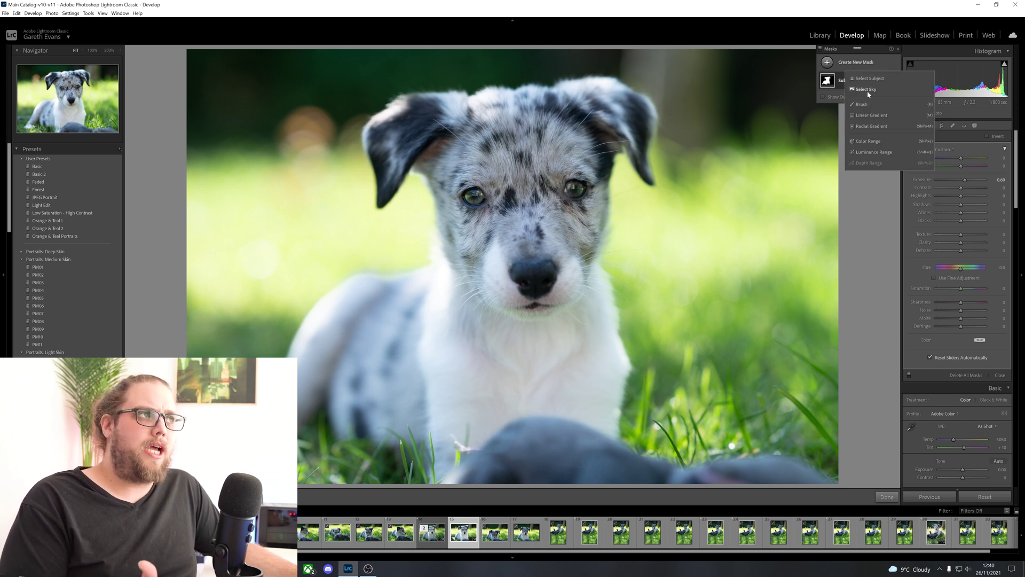
pyautogui.click(870, 79)
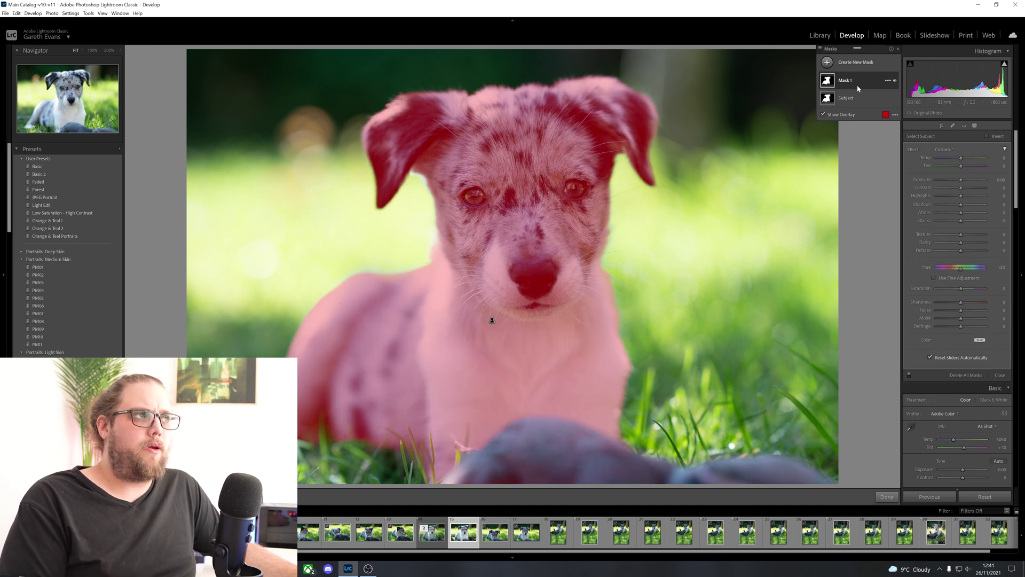
pyautogui.click(869, 79)
pyautogui.moveTo(858, 95)
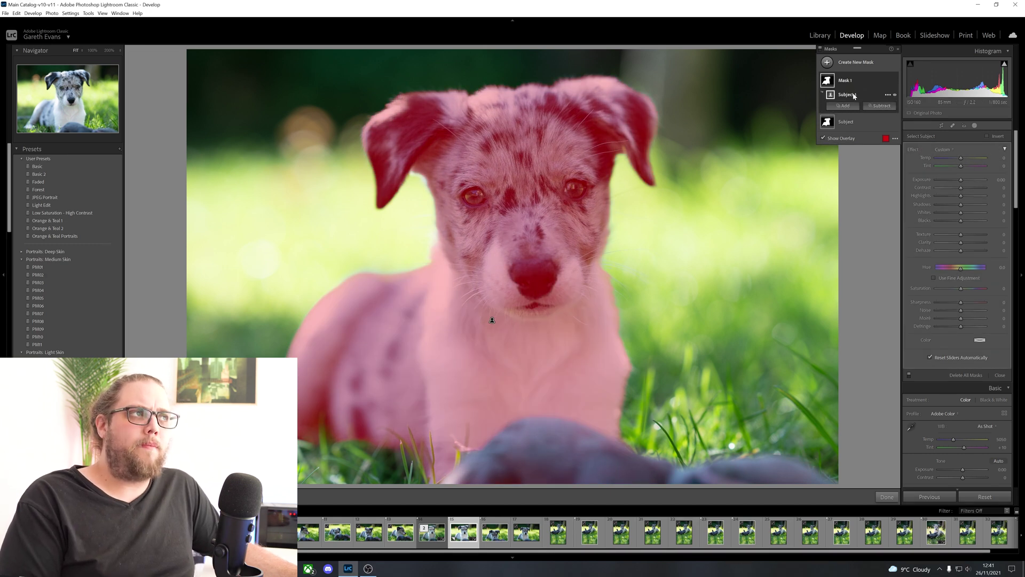
pyautogui.click(888, 95)
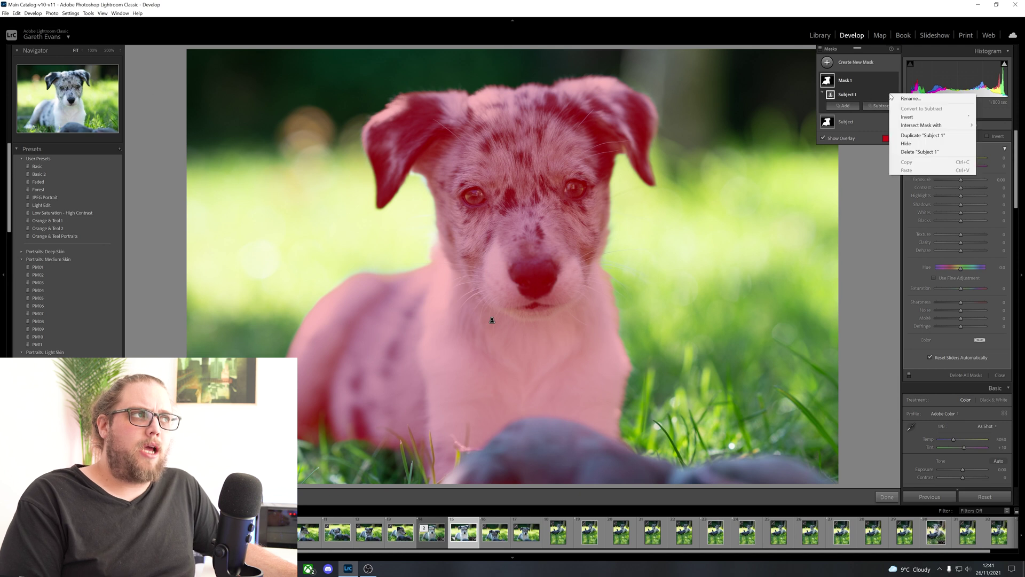
pyautogui.click(908, 117)
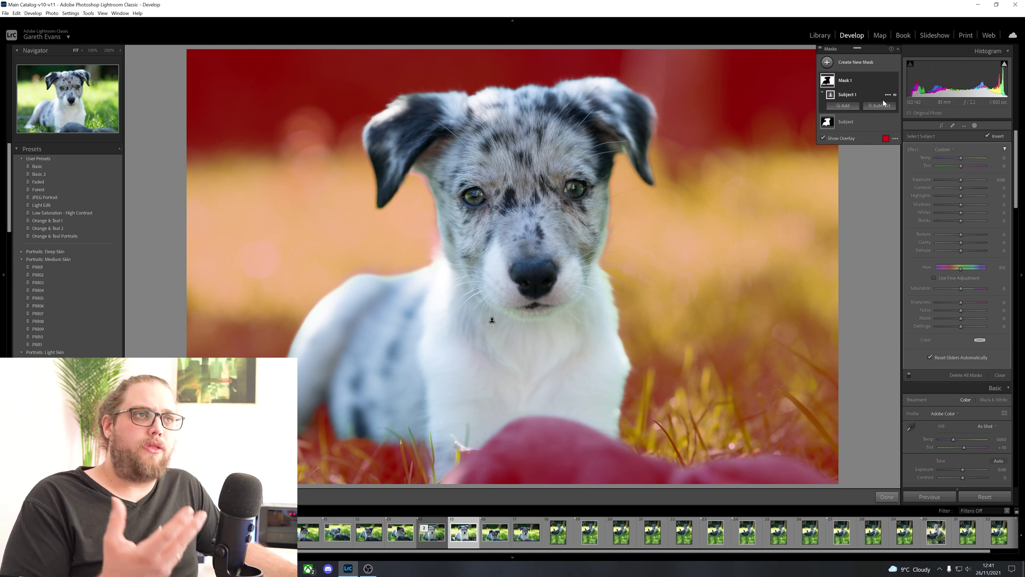
# Rename the background mask as Inverted Subject.
pyautogui.doubleClick(848, 81)
pyautogui.write('Inverted Su')
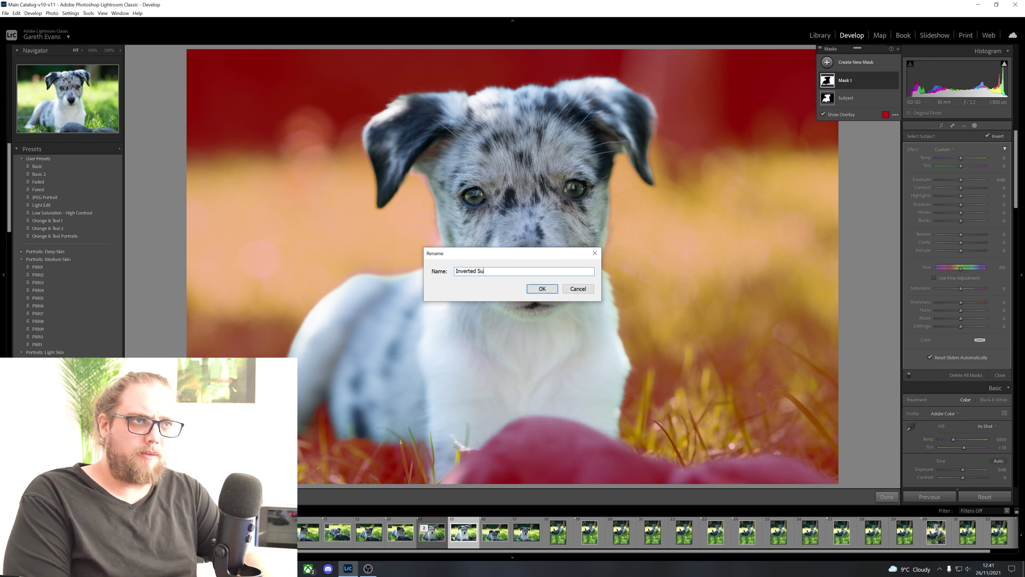
pyautogui.write('bject')
pyautogui.press('Return')
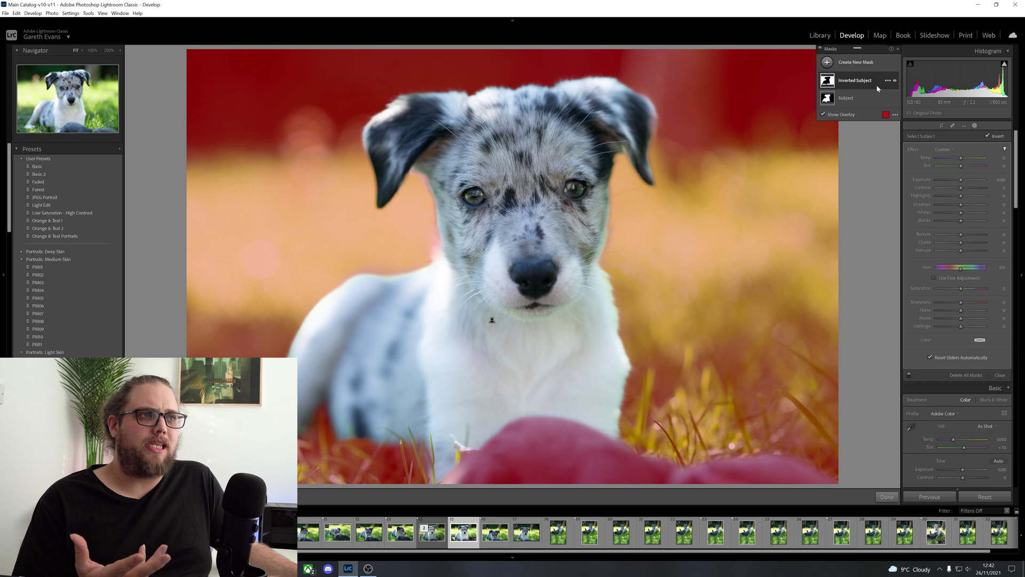
# Darken the background through the Inverted Subject mask with exposure at -0.33 and highlights at -17.
pyautogui.moveTo(960, 184); pyautogui.dragTo(949, 202)
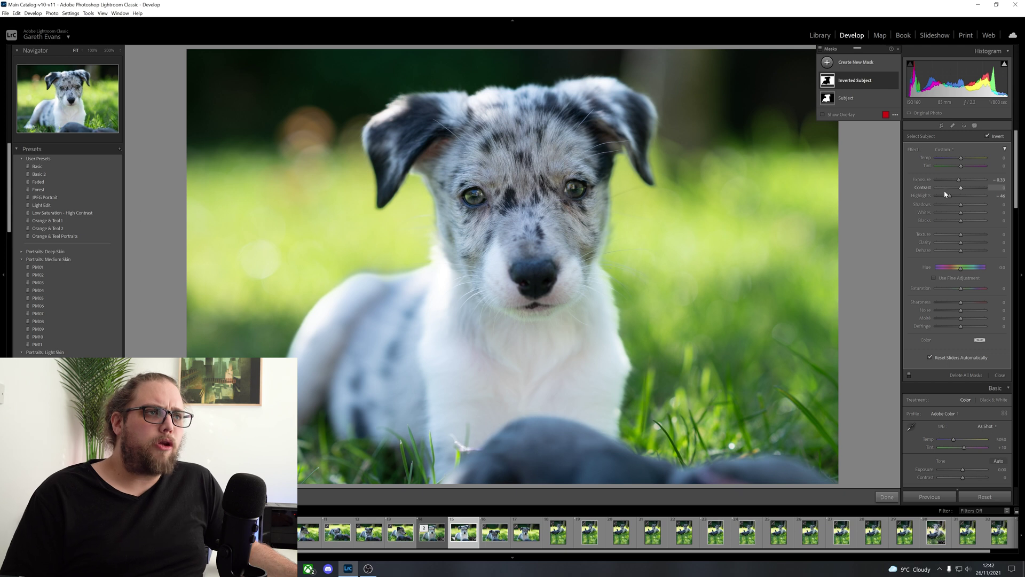
pyautogui.moveTo(950, 195); pyautogui.dragTo(958, 202)
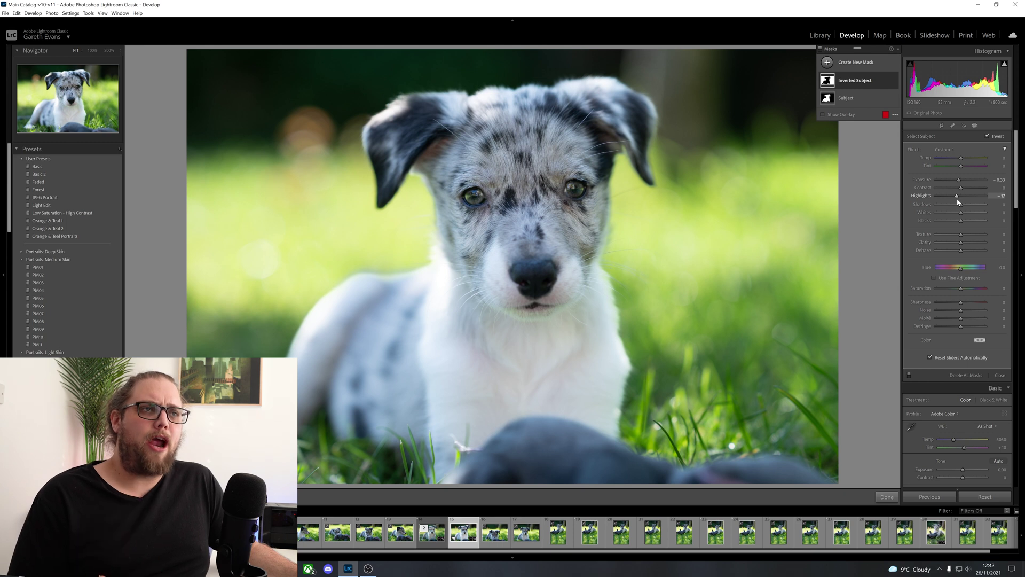
# Try darkening the background strongly with highlights at -100 and much lower exposure, and undo both changes.
pyautogui.moveTo(943, 199); pyautogui.dragTo(949, 182)
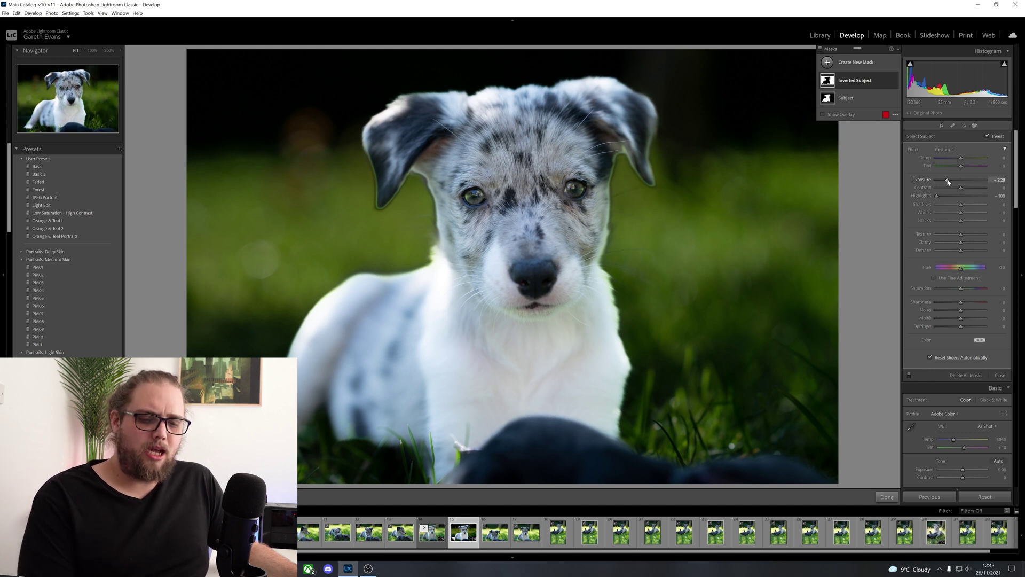
pyautogui.hotkey('ctrl', 'z')
pyautogui.hotkey('ctrl', 'z')
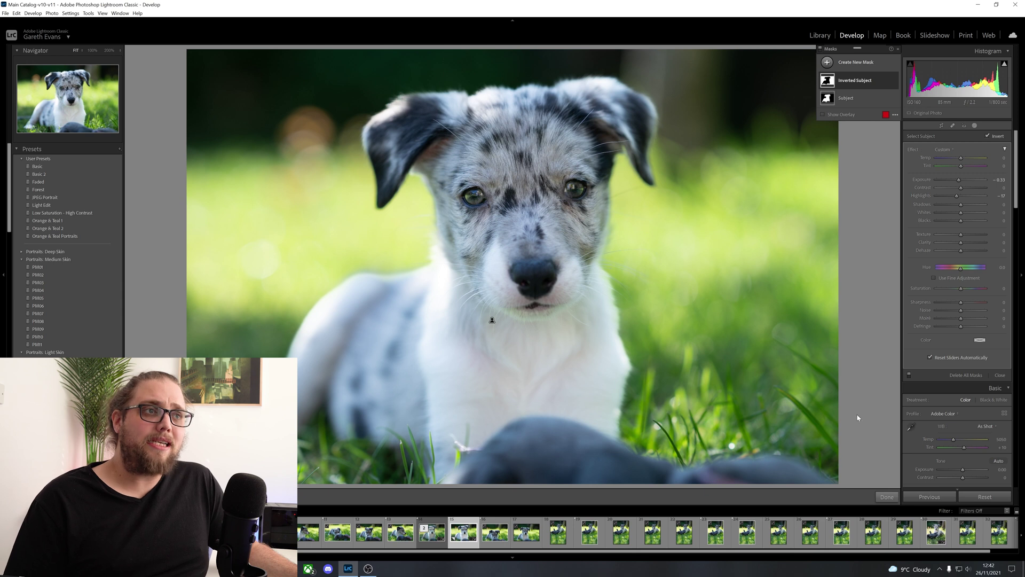
# Finish the mask editing and compare the photo before and after the adjustments.
pyautogui.click(887, 497)
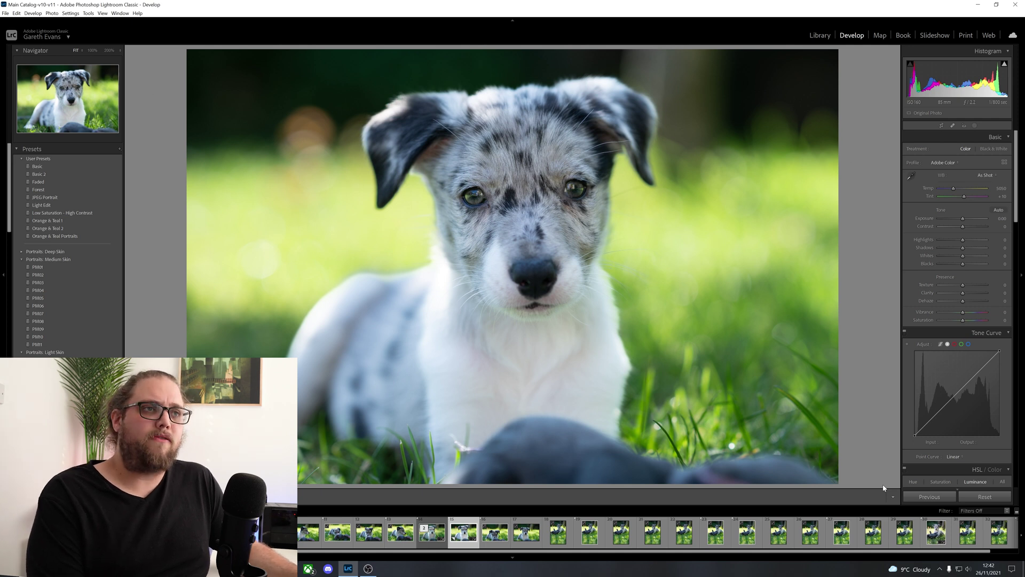
pyautogui.press('\\')
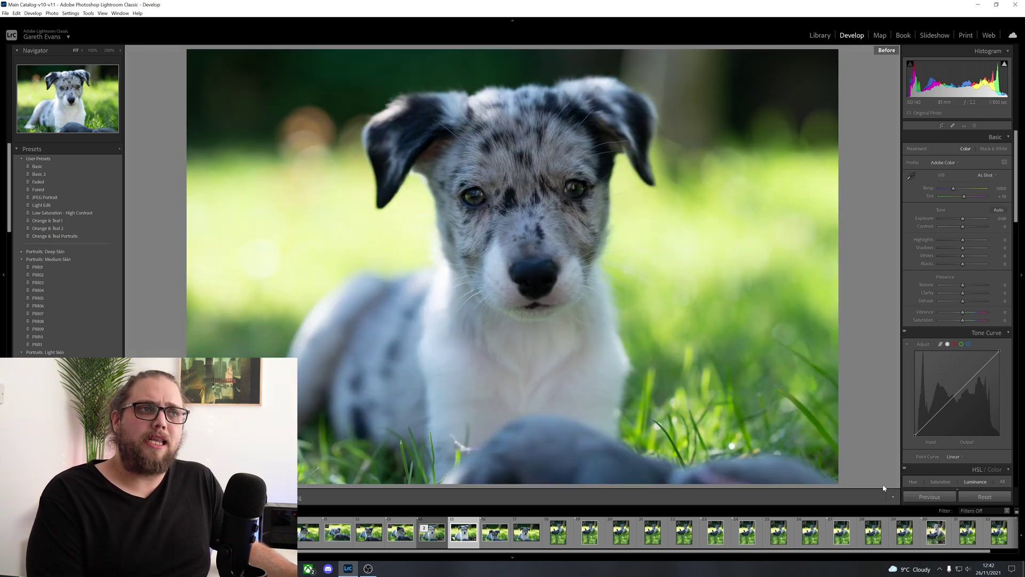
pyautogui.press('\\')
pyautogui.press('\\')
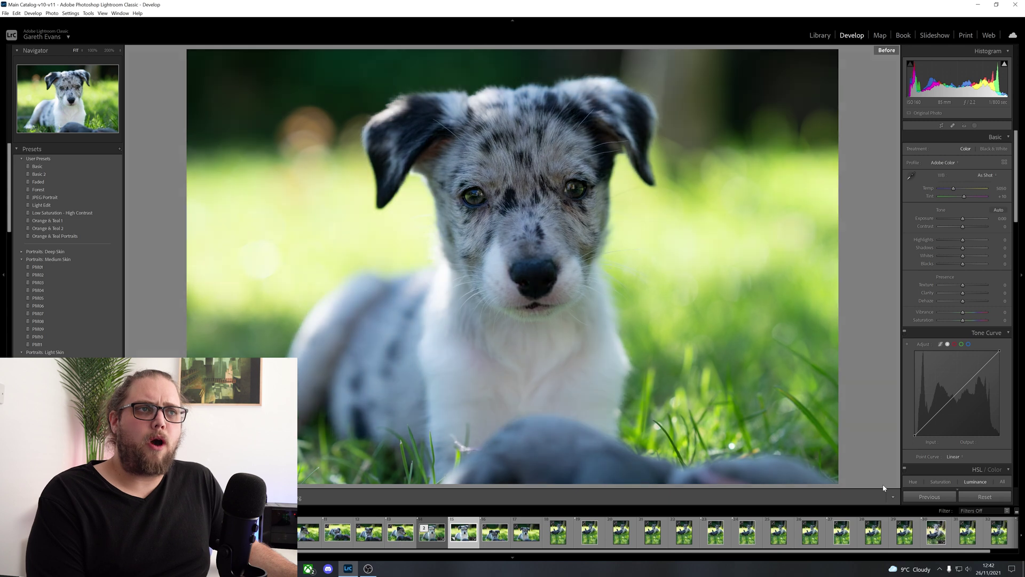
pyautogui.press('\\')
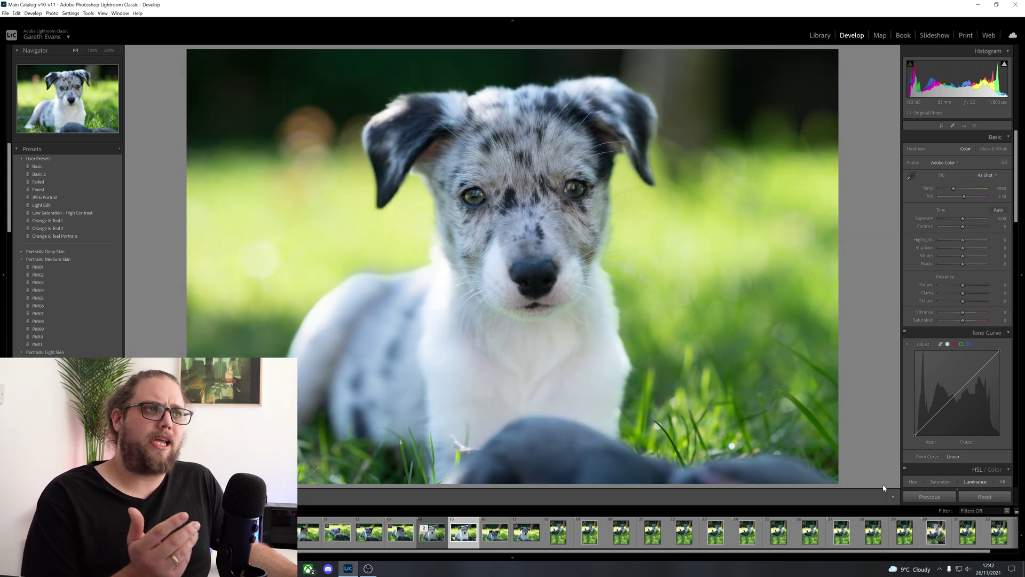
# Add a new Brush mask and paint over both of the puppy's eyes with a brush size of 7.
pyautogui.click(974, 127)
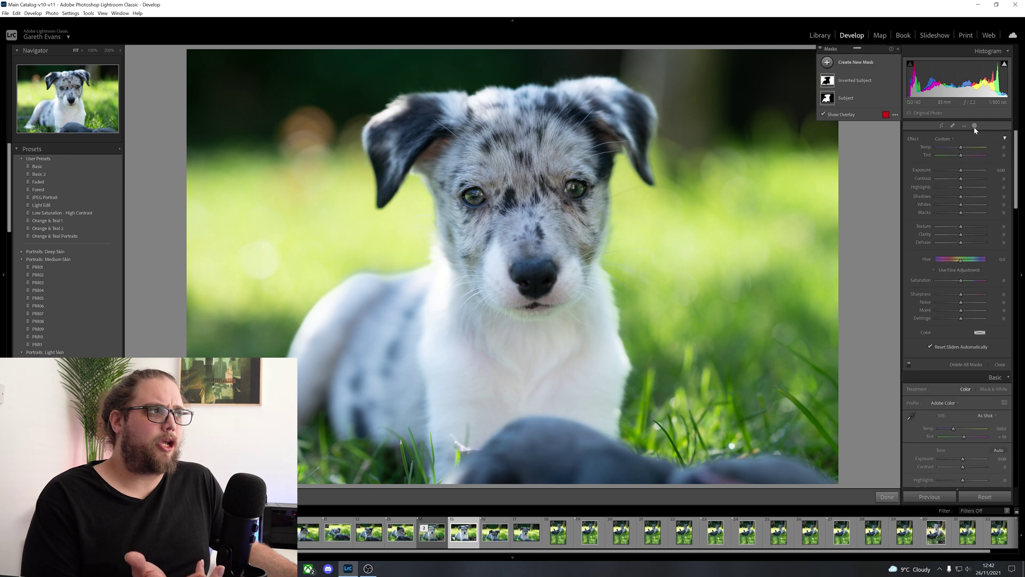
pyautogui.click(869, 63)
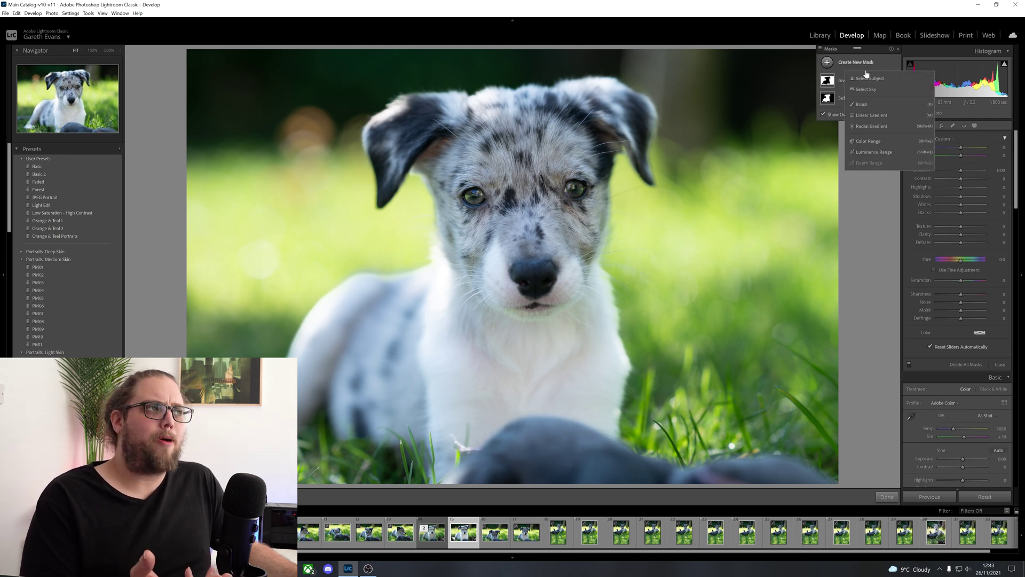
pyautogui.click(866, 105)
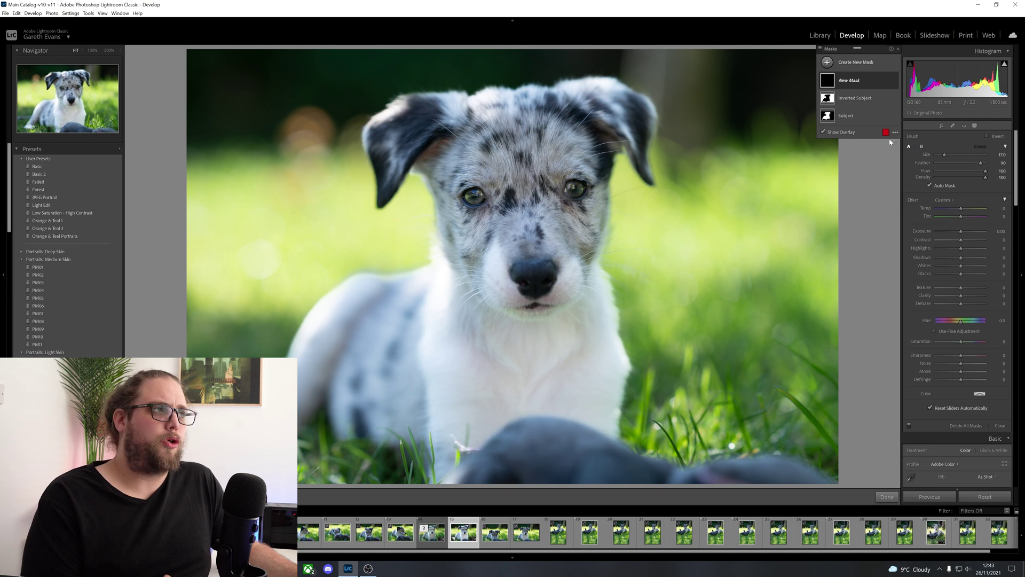
pyautogui.scroll(-10, 566, 181)
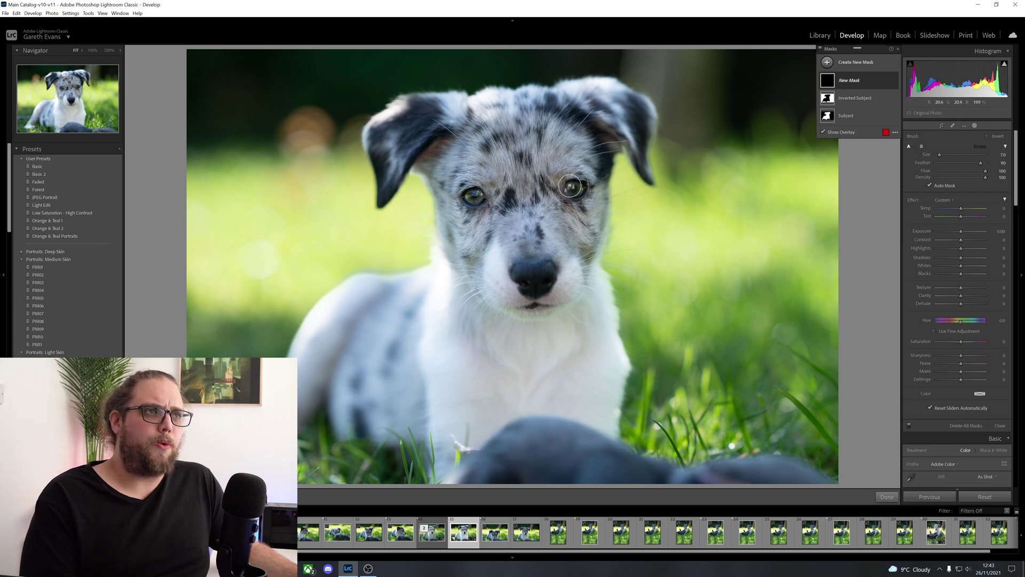
pyautogui.press('alt')
pyautogui.click(574, 188)
pyautogui.click(474, 196)
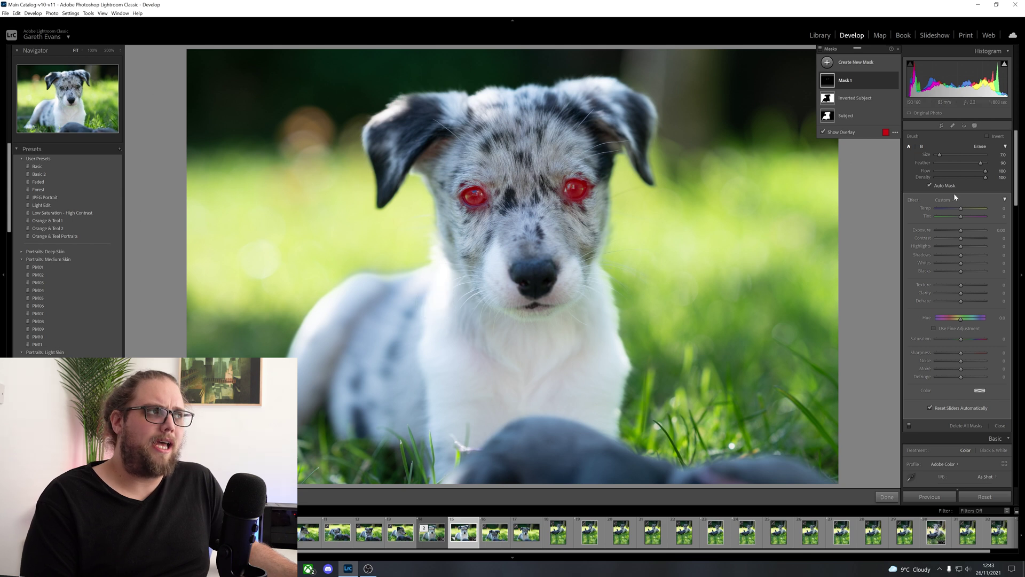
# Hide the overlay, raise the eye mask's clarity, set its exposure to 0.24 and finish masking.
pyautogui.press('o')
pyautogui.moveTo(961, 292); pyautogui.dragTo(968, 293)
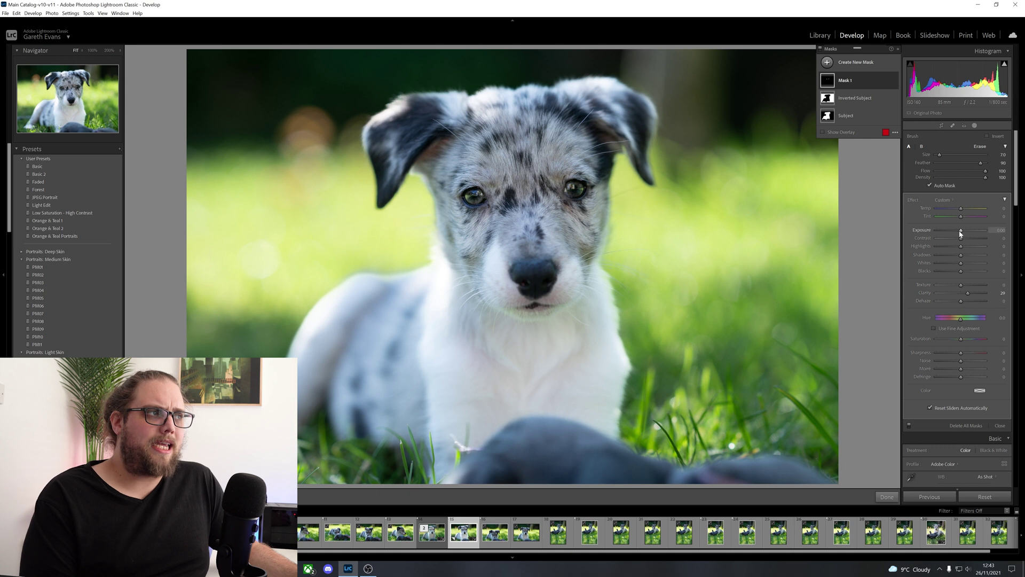
pyautogui.moveTo(963, 233); pyautogui.dragTo(964, 233)
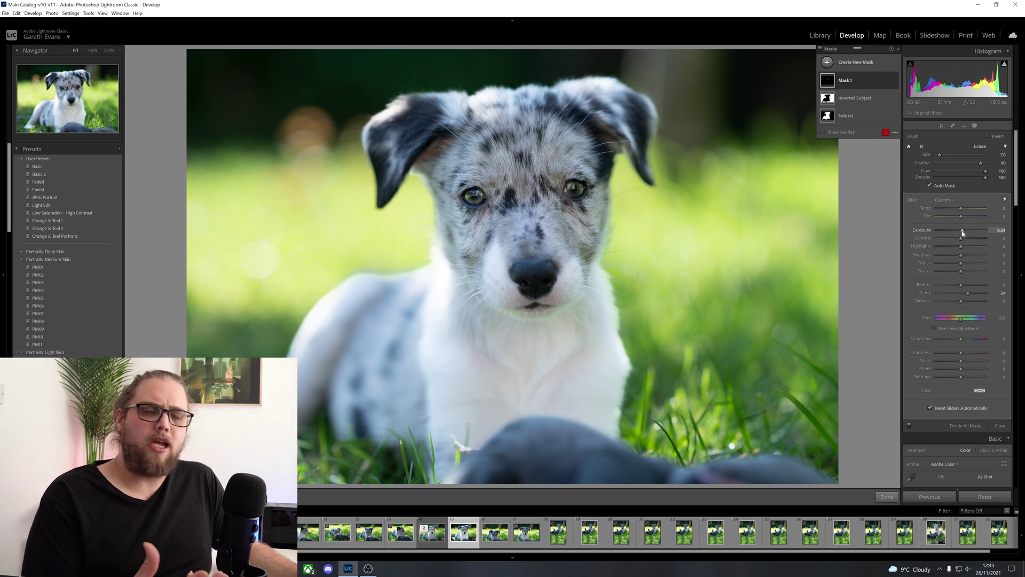
pyautogui.click(886, 495)
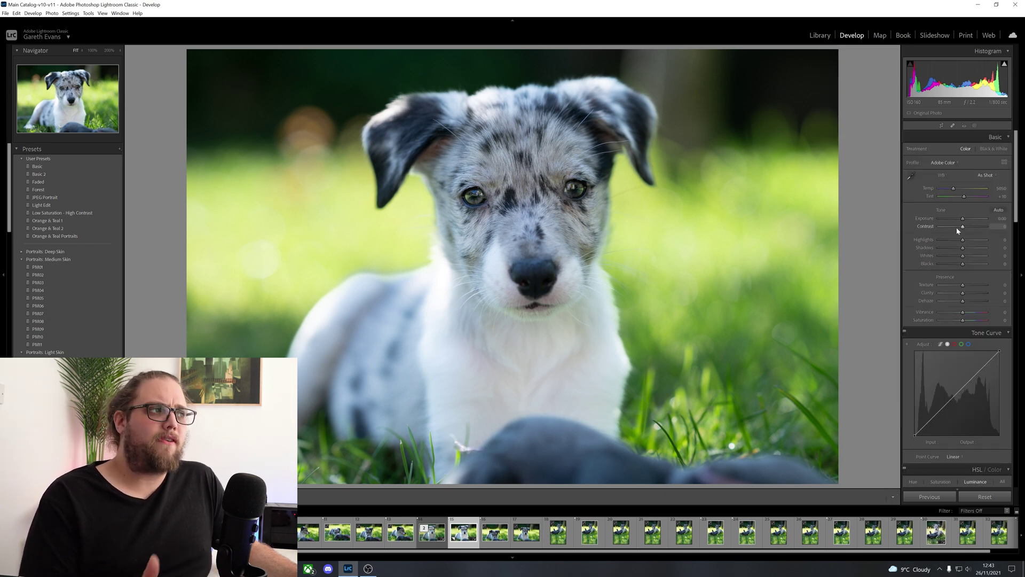
# Adjust the whole photo with contrast +25, highlights -45, texture +7, clarity +9, vibrance +12 and saturation -6.
pyautogui.moveTo(962, 227); pyautogui.dragTo(963, 249)
pyautogui.moveTo(963, 285); pyautogui.dragTo(963, 323)
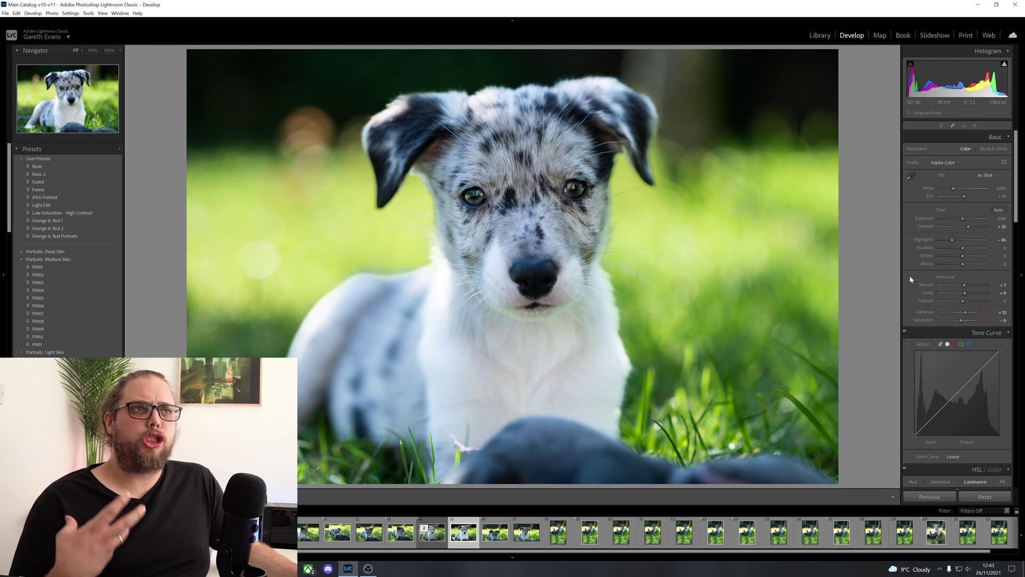
pyautogui.scroll(-4, 910, 279)
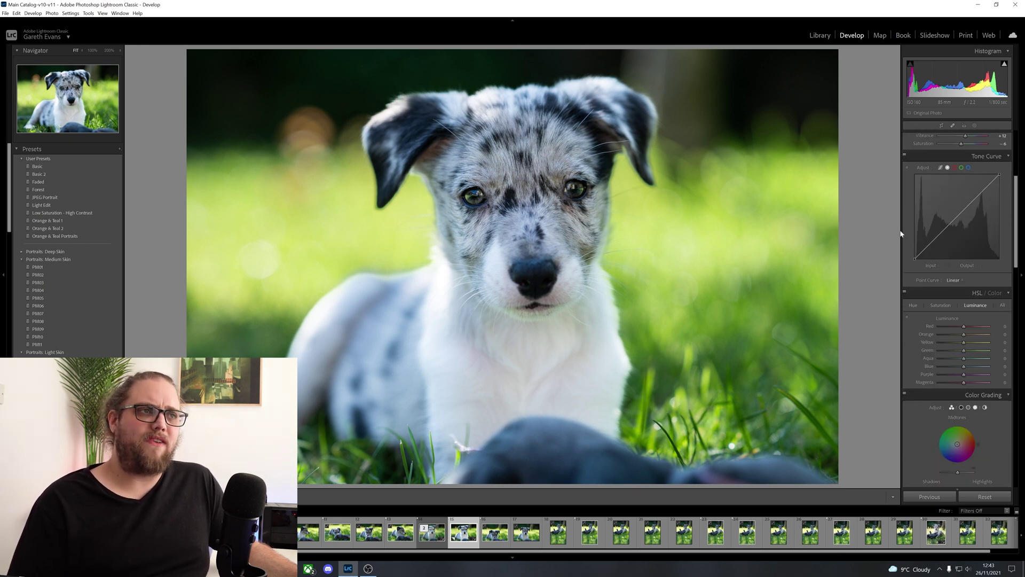
# Shift the HSL hues to orange -24, yellow +13, green +11, aqua +9 and blue -8.
pyautogui.scroll(-2, 907, 236)
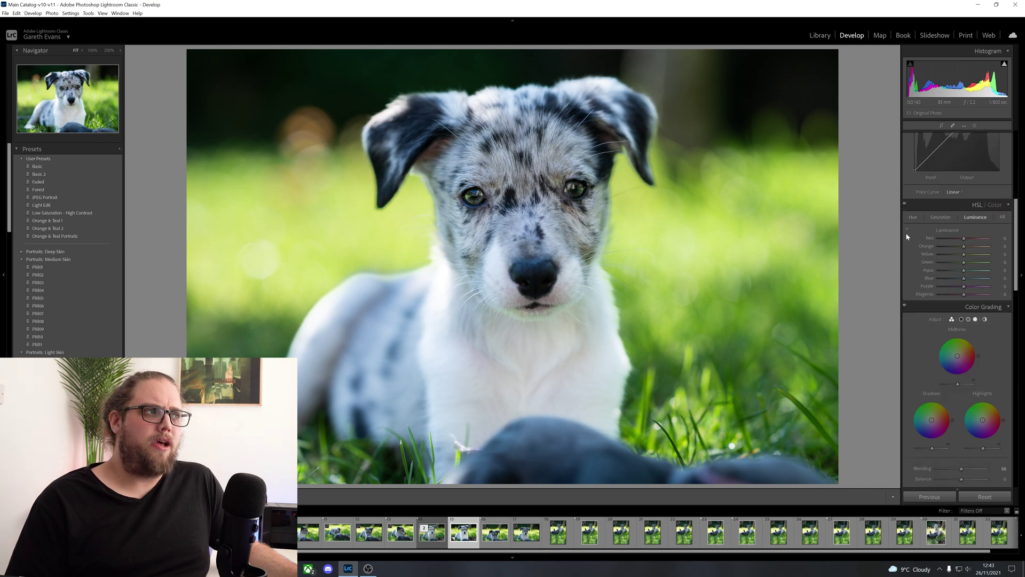
pyautogui.click(913, 218)
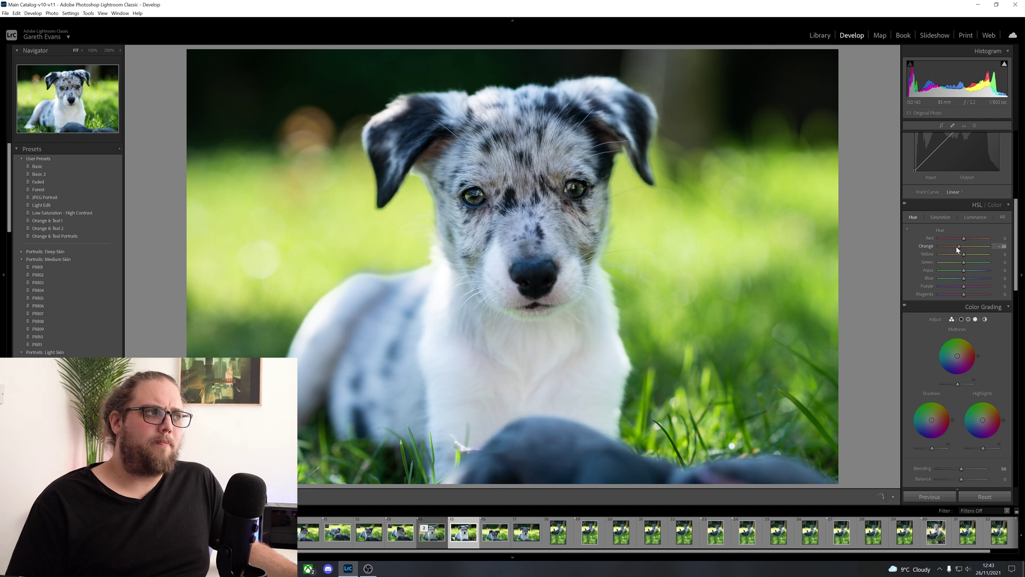
pyautogui.moveTo(966, 258); pyautogui.dragTo(970, 265)
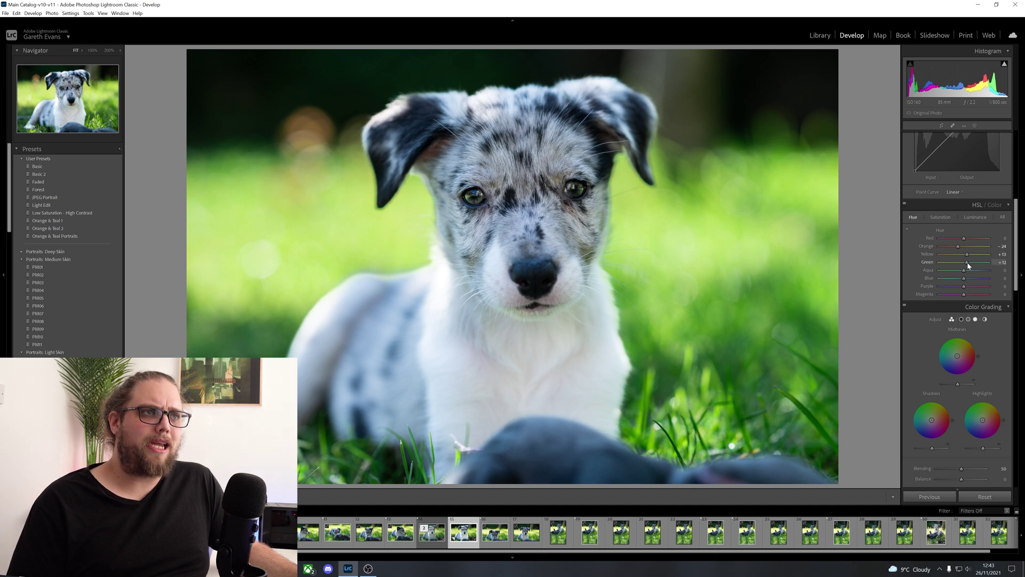
pyautogui.moveTo(966, 276); pyautogui.dragTo(962, 277)
# Colour grade the photo with a slight teal tint in the shadows and slight orange tints in the midtones and highlights.
pyautogui.scroll(-3, 916, 287)
pyautogui.scroll(-3, 924, 281)
pyautogui.moveTo(932, 243); pyautogui.dragTo(929, 243)
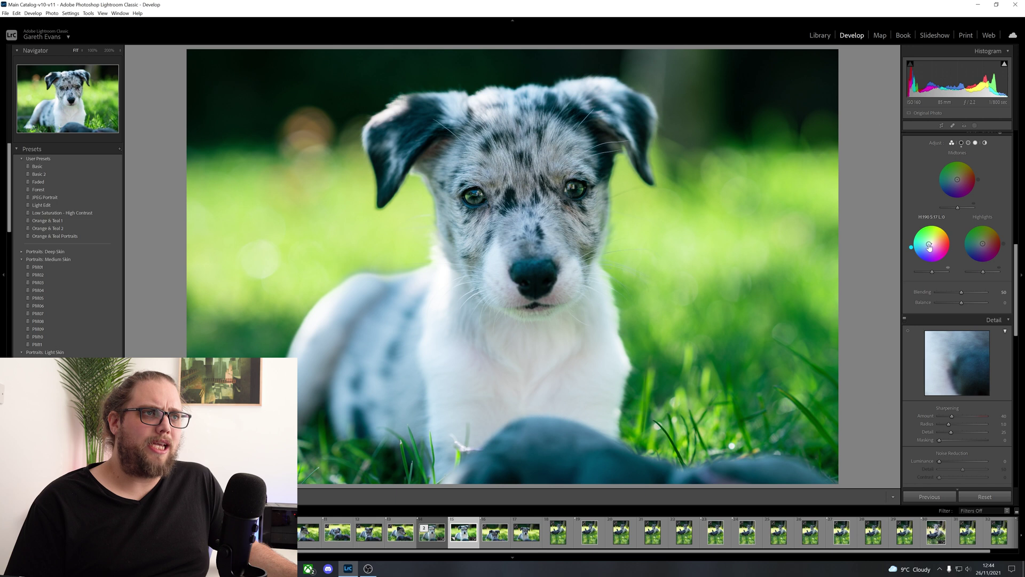
pyautogui.scroll(3, 943, 251)
pyautogui.moveTo(957, 268); pyautogui.dragTo(958, 266)
pyautogui.moveTo(983, 331); pyautogui.dragTo(985, 330)
# Compare the photo with and without the colour grading.
pyautogui.click(905, 219)
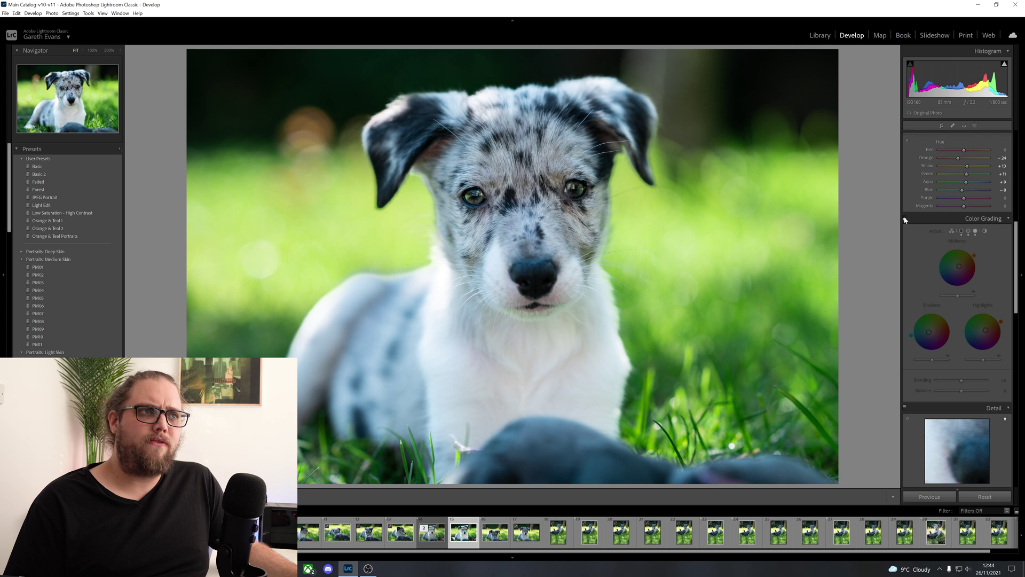
pyautogui.click(905, 218)
pyautogui.click(904, 218)
pyautogui.click(905, 219)
# Enable the lens profile corrections and remove chromatic aberration.
pyautogui.scroll(-5, 915, 282)
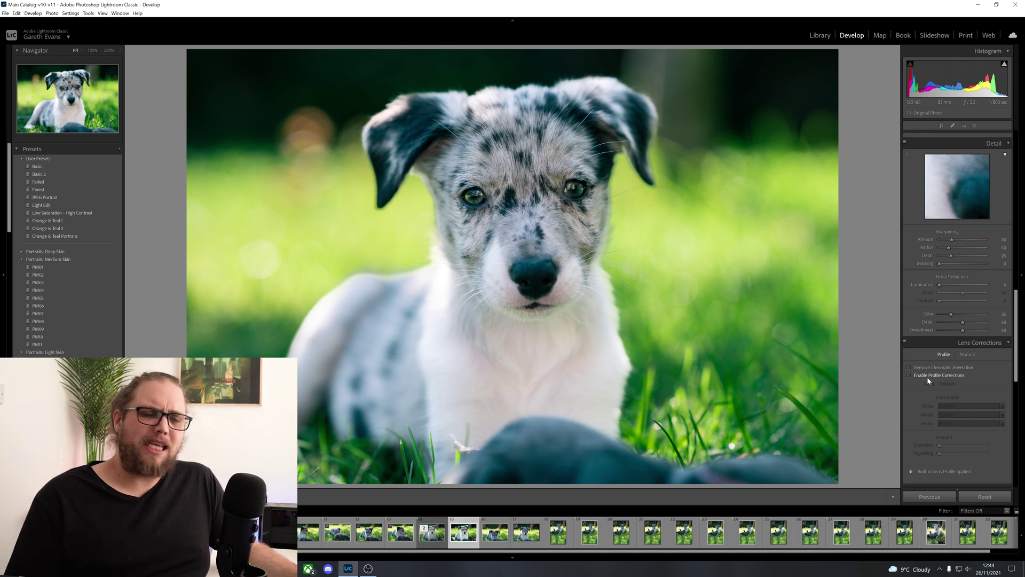
pyautogui.click(928, 378)
pyautogui.click(933, 367)
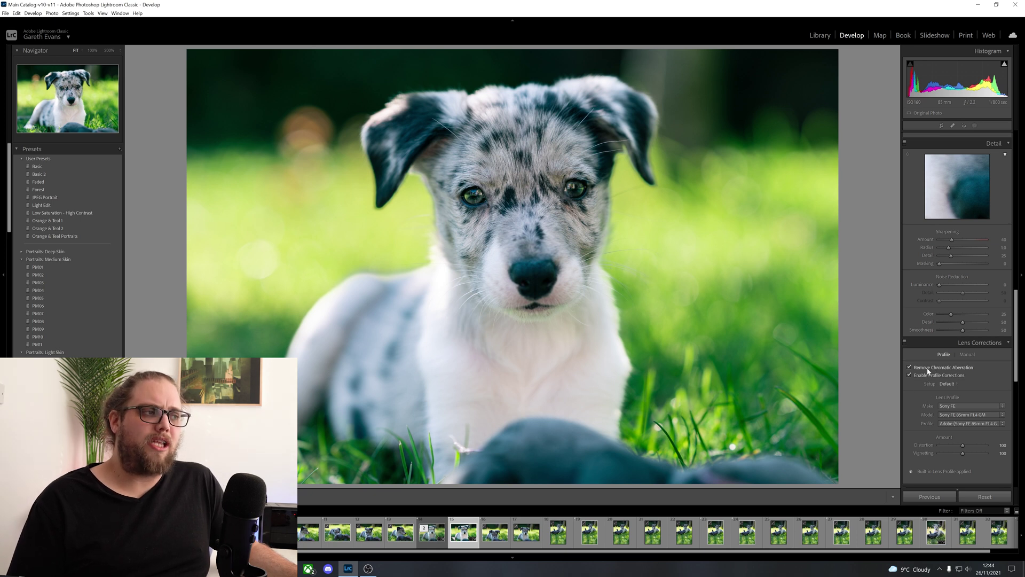
# Darken the photo's edges with a post-crop vignette amount of -25.
pyautogui.scroll(-5, 930, 370)
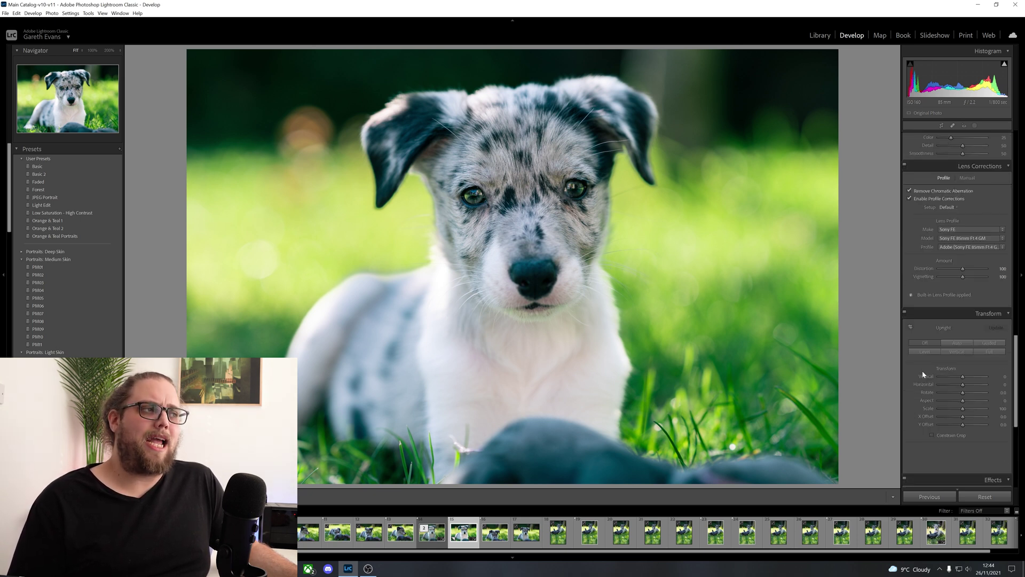
pyautogui.moveTo(963, 420); pyautogui.dragTo(957, 418)
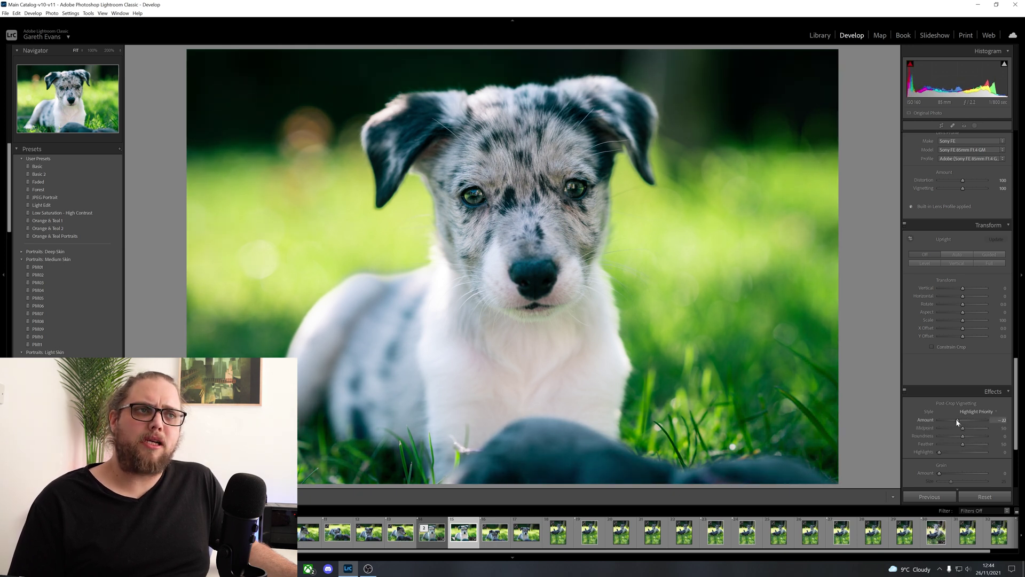
pyautogui.moveTo(956, 419); pyautogui.dragTo(955, 419)
# Calibrate the red primary hue to +13 and the blue primary hue to -11, and compare with the calibration off.
pyautogui.scroll(-3, 916, 401)
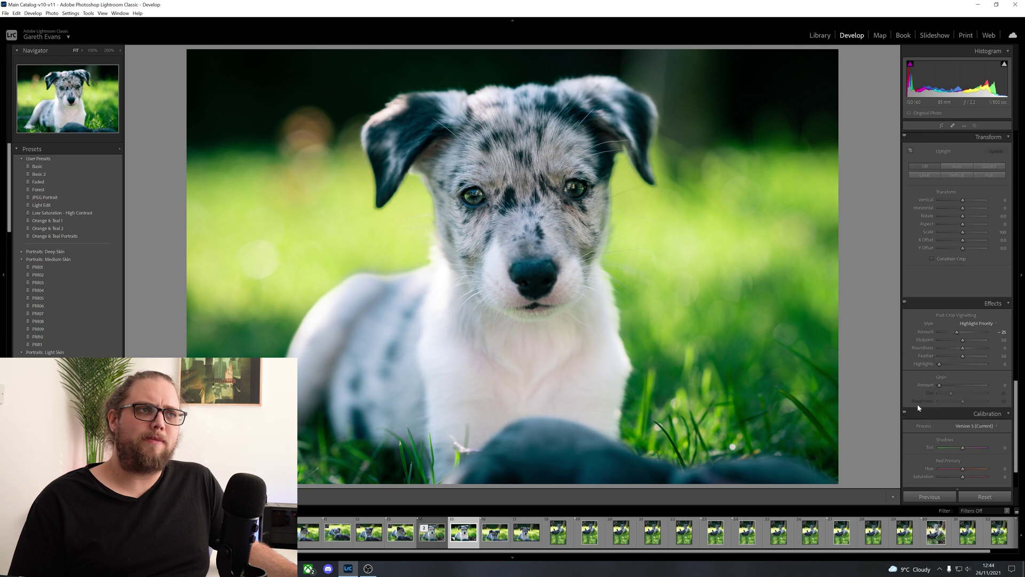
pyautogui.moveTo(964, 416); pyautogui.dragTo(967, 417)
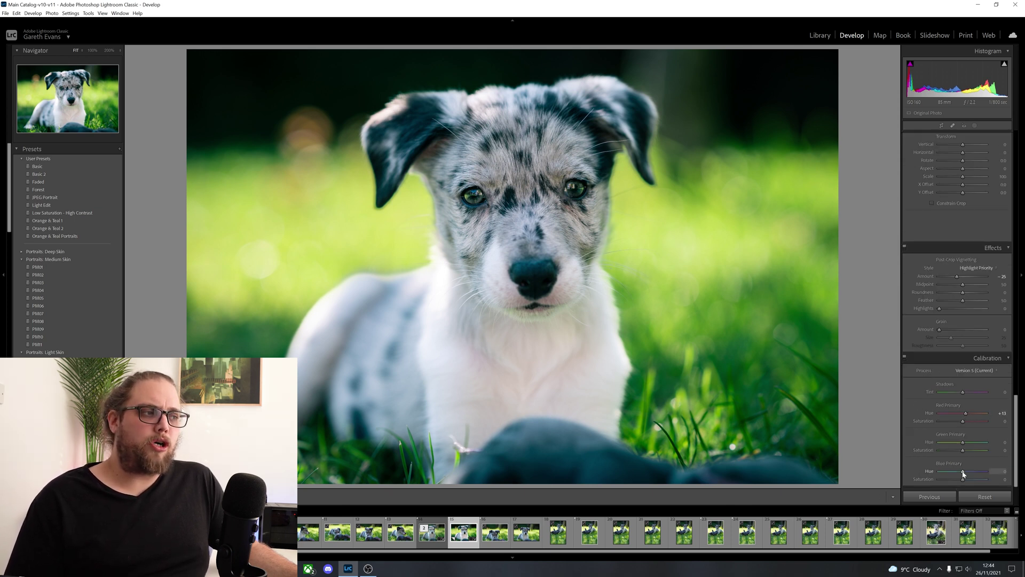
pyautogui.moveTo(962, 474); pyautogui.dragTo(961, 474)
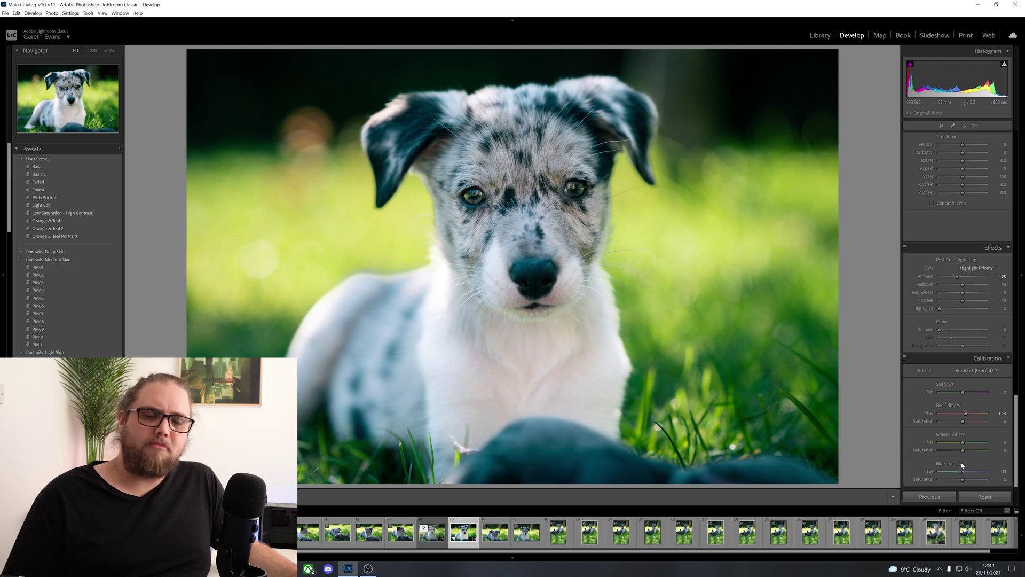
pyautogui.click(906, 357)
pyautogui.click(906, 358)
# Compare the photo with and without colour grading again and leave the colour grading switched off.
pyautogui.scroll(3, 912, 373)
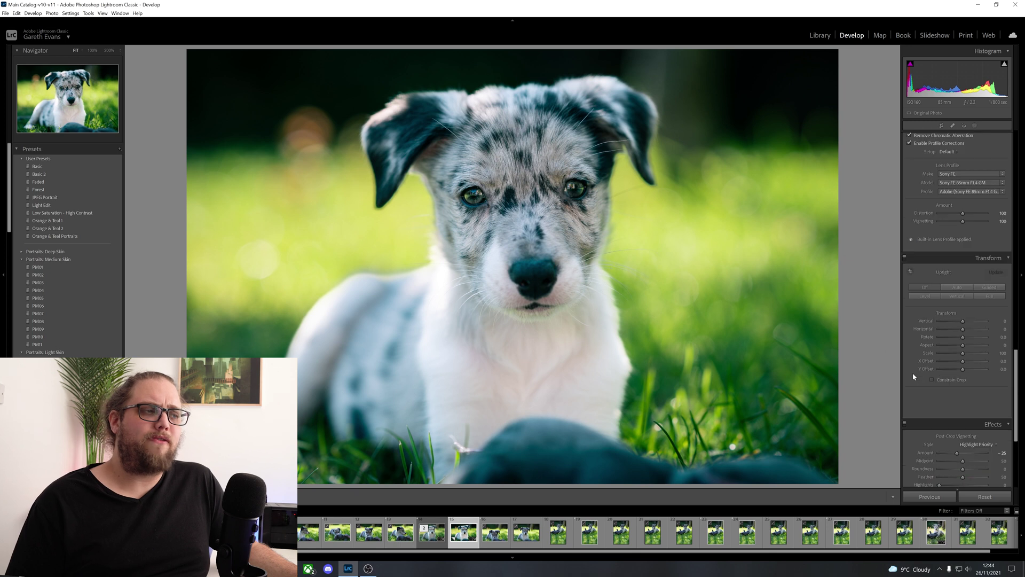
pyautogui.scroll(4, 915, 367)
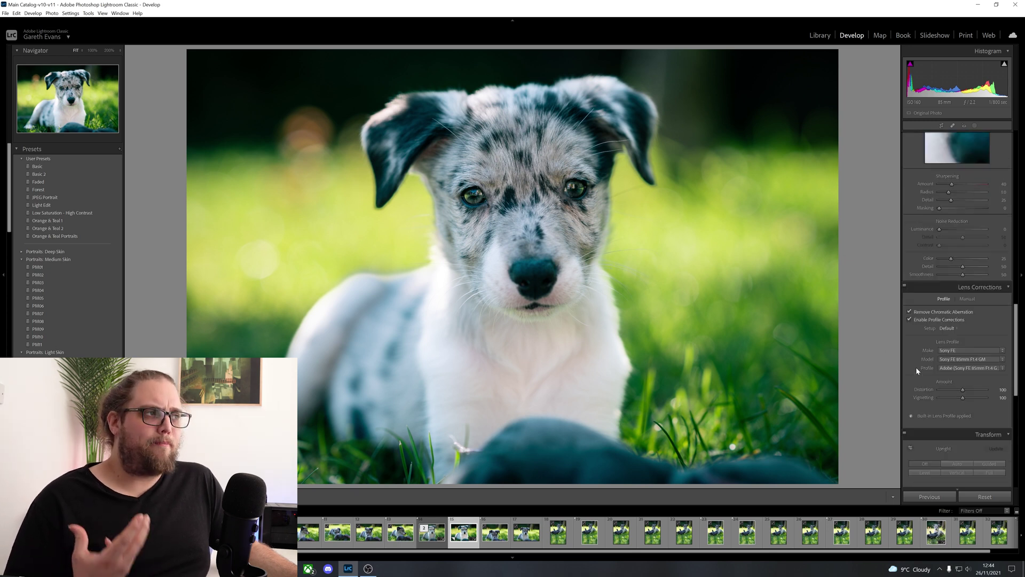
pyautogui.scroll(4, 918, 363)
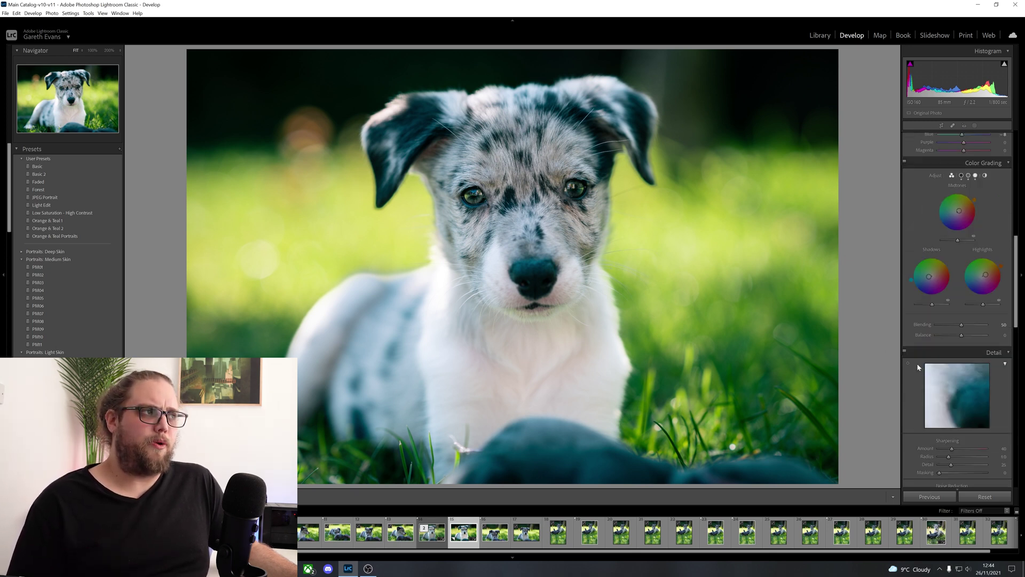
pyautogui.click(906, 251)
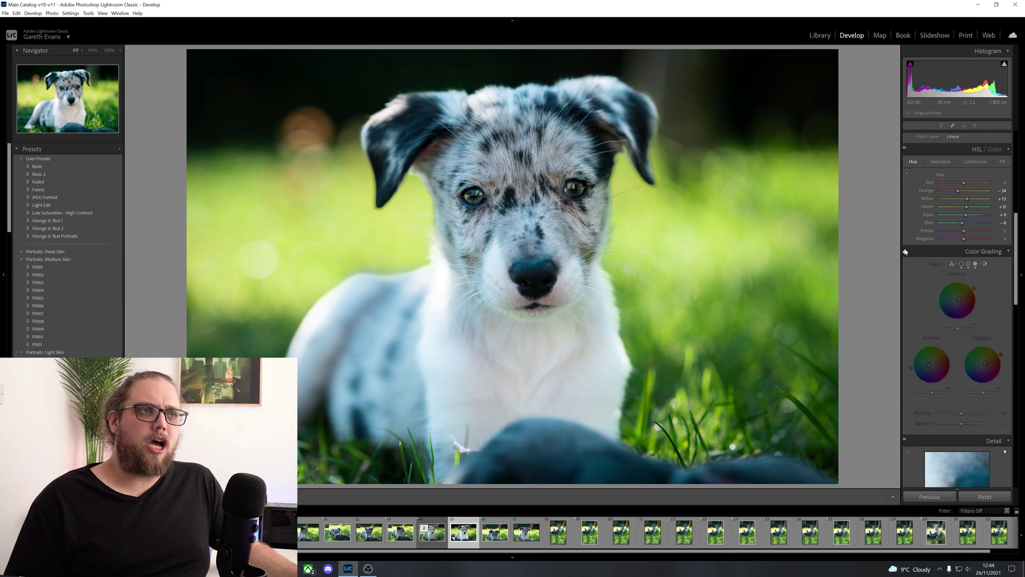
pyautogui.click(905, 251)
pyautogui.click(906, 251)
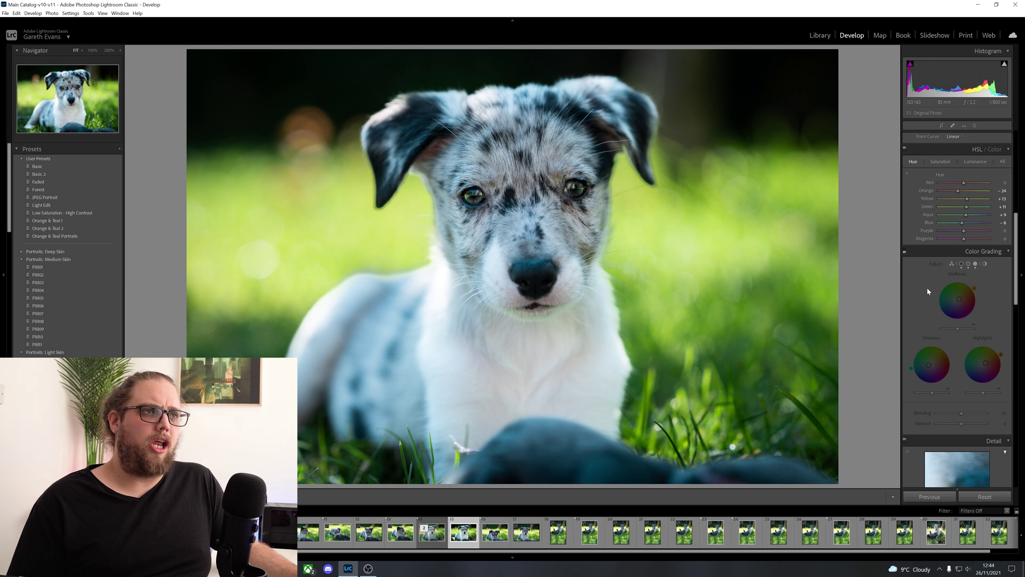
# Reduce the saturation to yellow -15 and green -32, and the luminance to yellow -7 and green -8.
pyautogui.scroll(3, 928, 289)
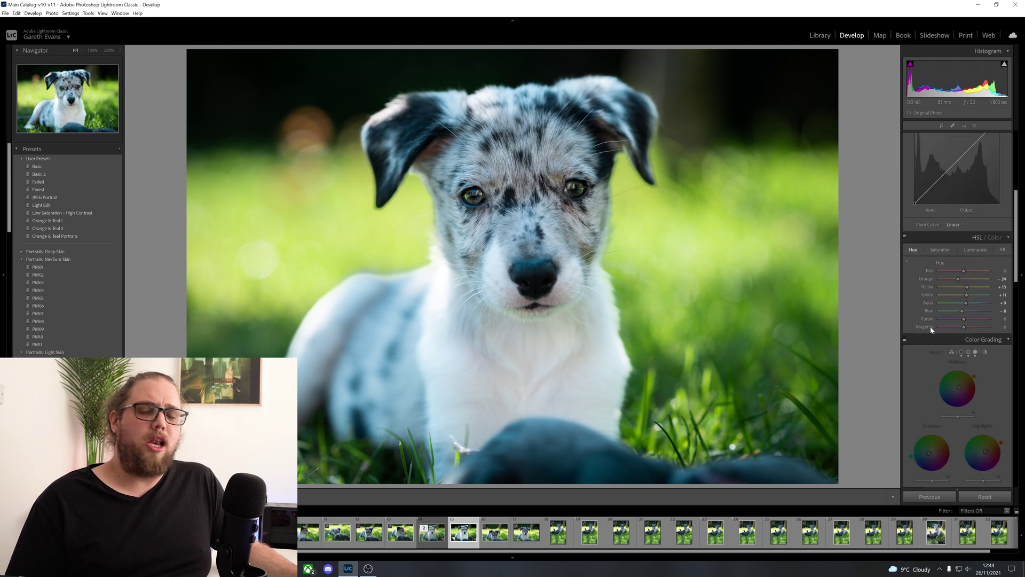
pyautogui.click(940, 250)
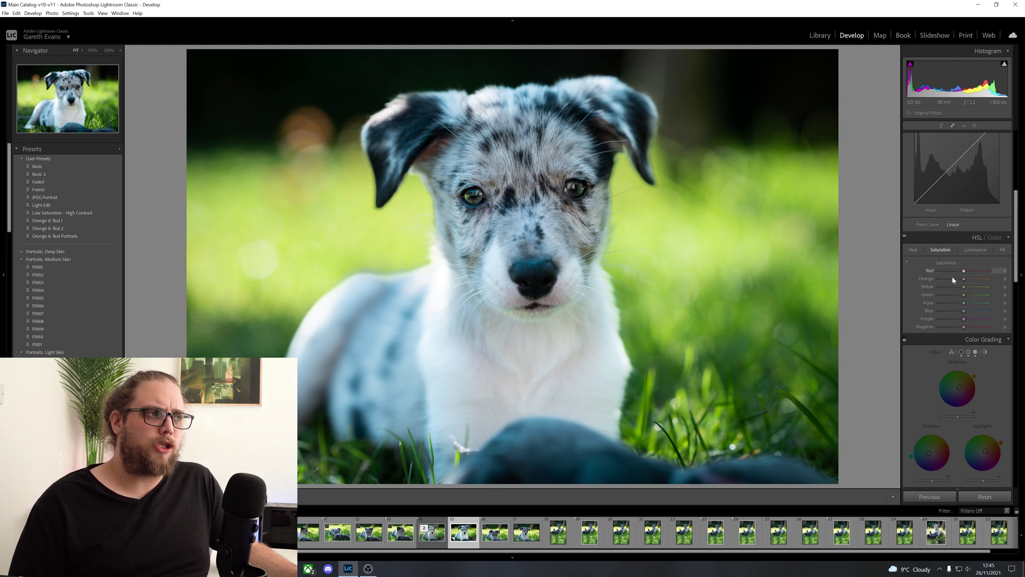
pyautogui.moveTo(964, 294); pyautogui.dragTo(960, 288)
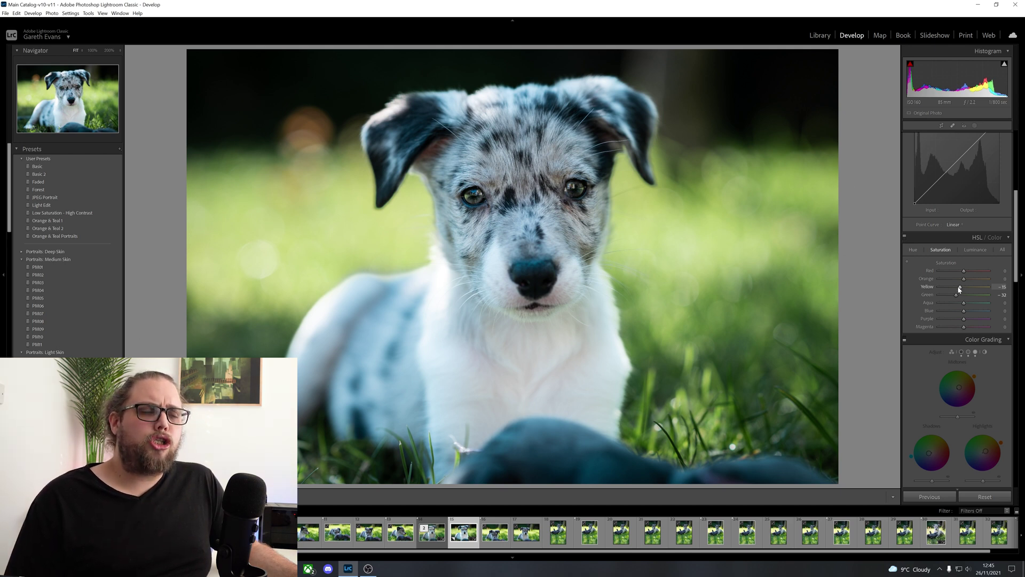
pyautogui.click(974, 251)
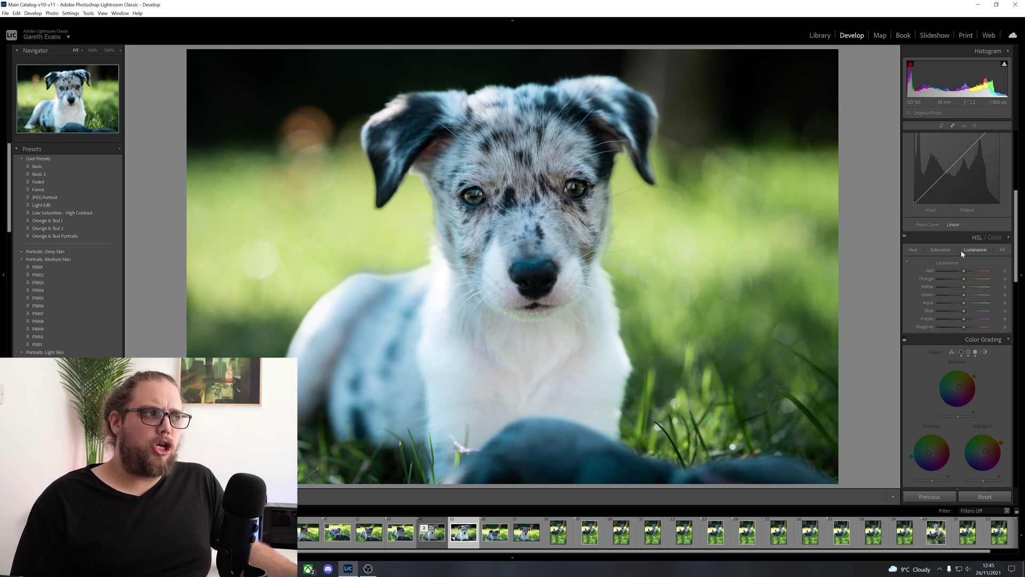
pyautogui.moveTo(964, 295); pyautogui.dragTo(961, 289)
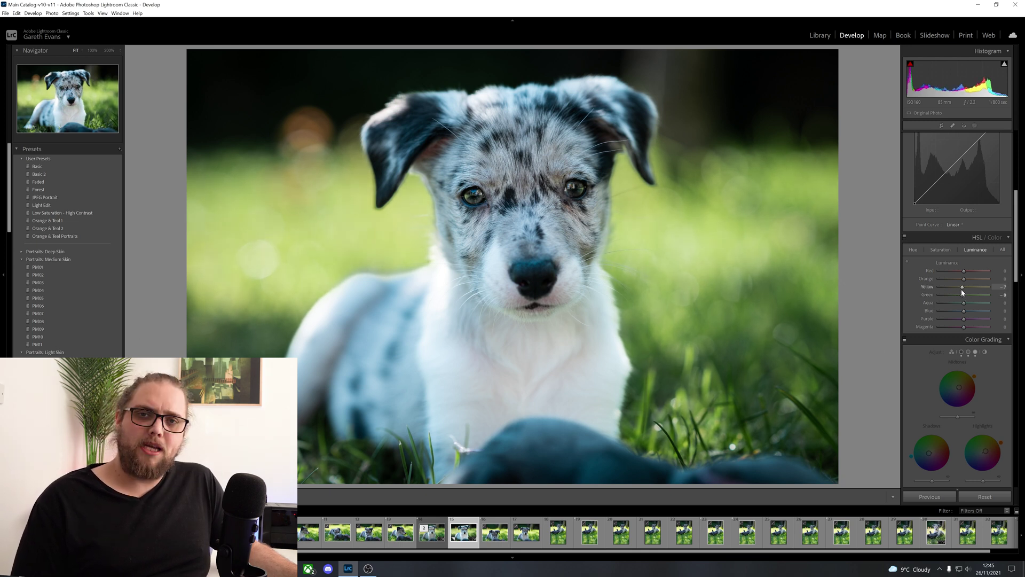
# Try the yellow luminance at -100 and a strongly lowered green luminance, undoing each change.
pyautogui.moveTo(962, 292); pyautogui.dragTo(933, 292)
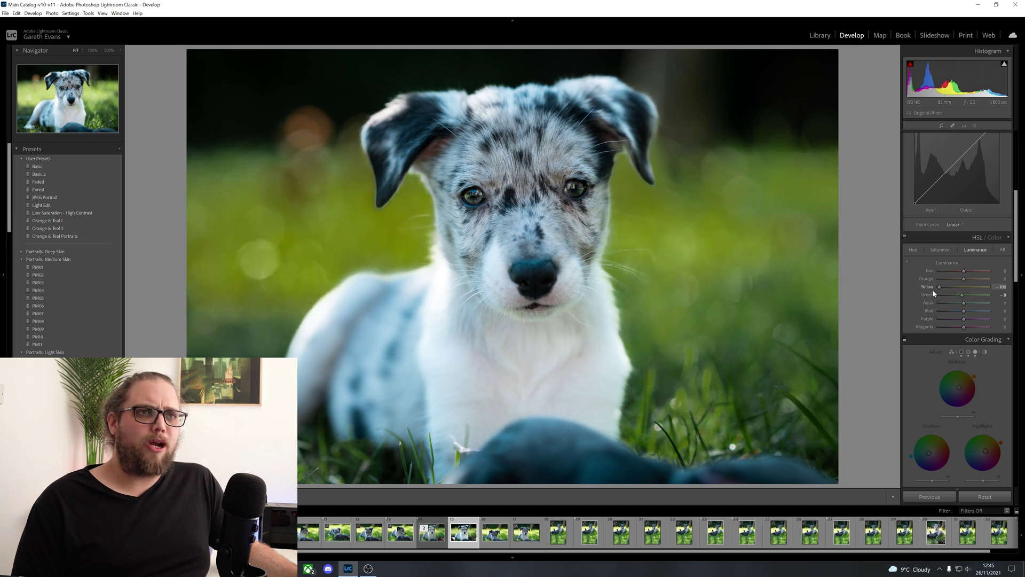
pyautogui.hotkey('ctrl', 'z')
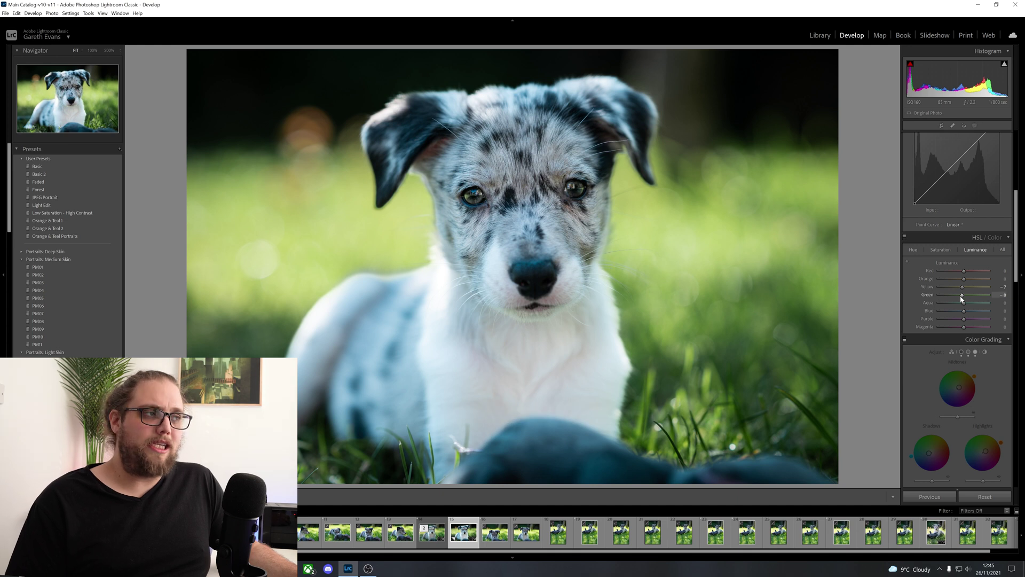
pyautogui.moveTo(962, 299); pyautogui.dragTo(929, 301)
pyautogui.hotkey('ctrl', 'z')
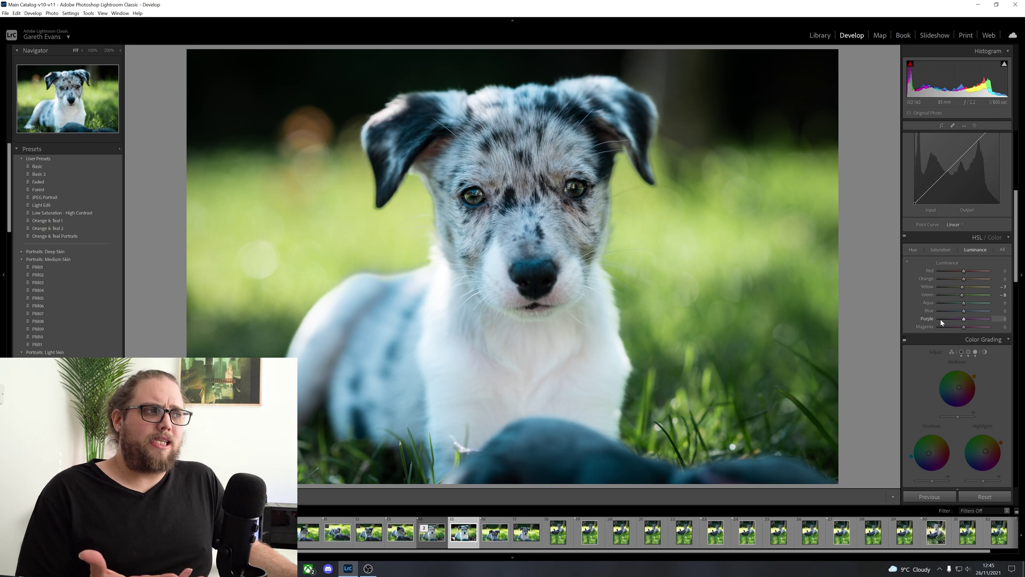
# Reopen the masks and rename the brushed eye mask as Eyes.
pyautogui.scroll(5, 962, 214)
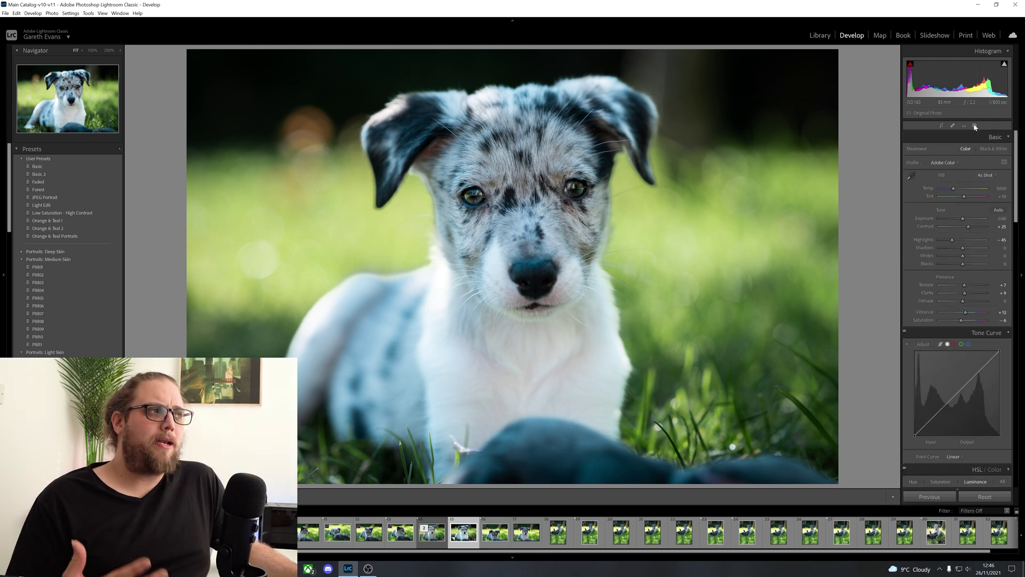
pyautogui.click(974, 126)
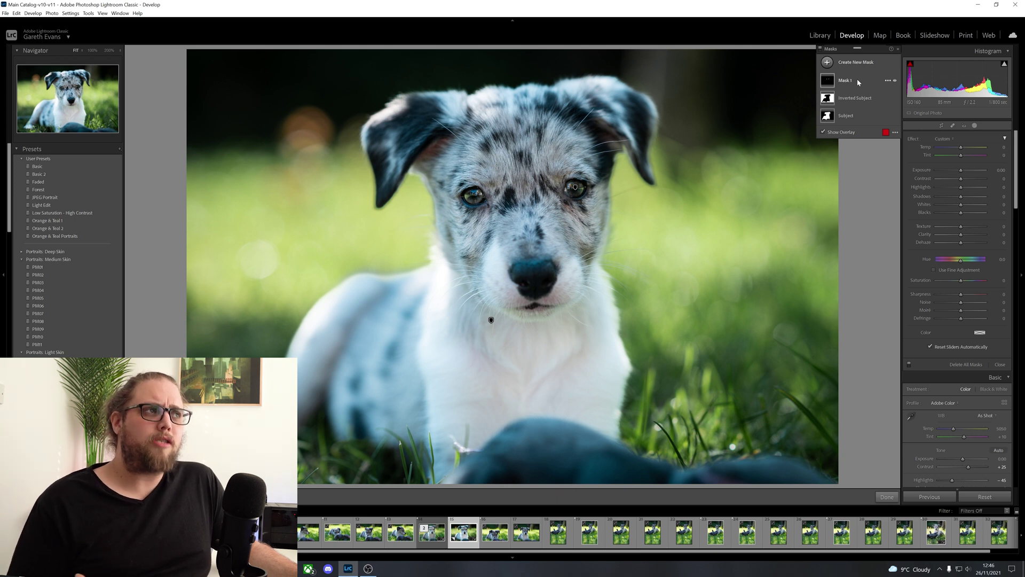
pyautogui.doubleClick(857, 79)
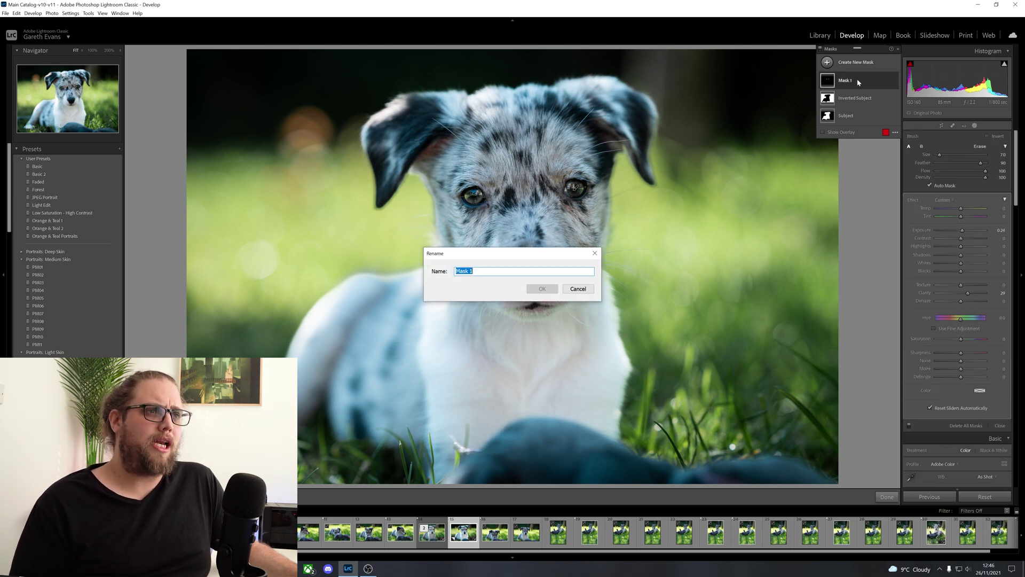
pyautogui.write('Eyes')
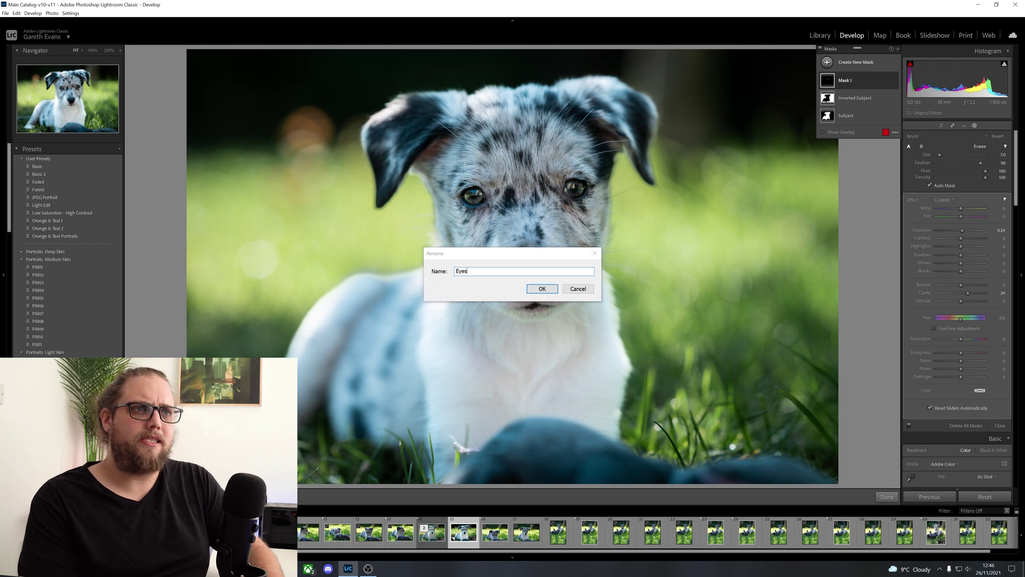
pyautogui.press('Return')
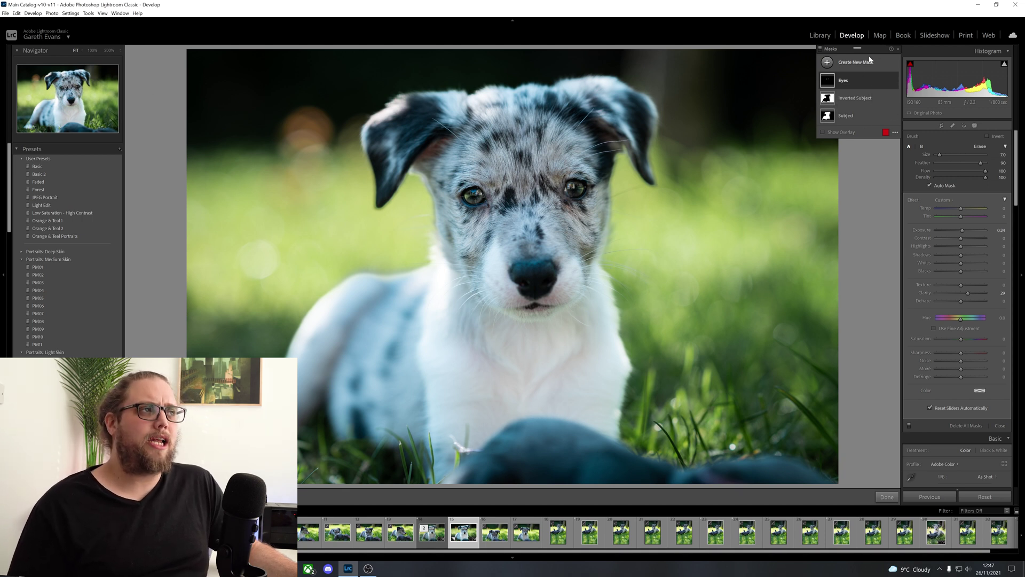
# Add a Brush mask with exposure 0.51, paint over the puppy's face at brush size 28, and lower the brush flow to 65.
pyautogui.click(870, 60)
pyautogui.click(862, 105)
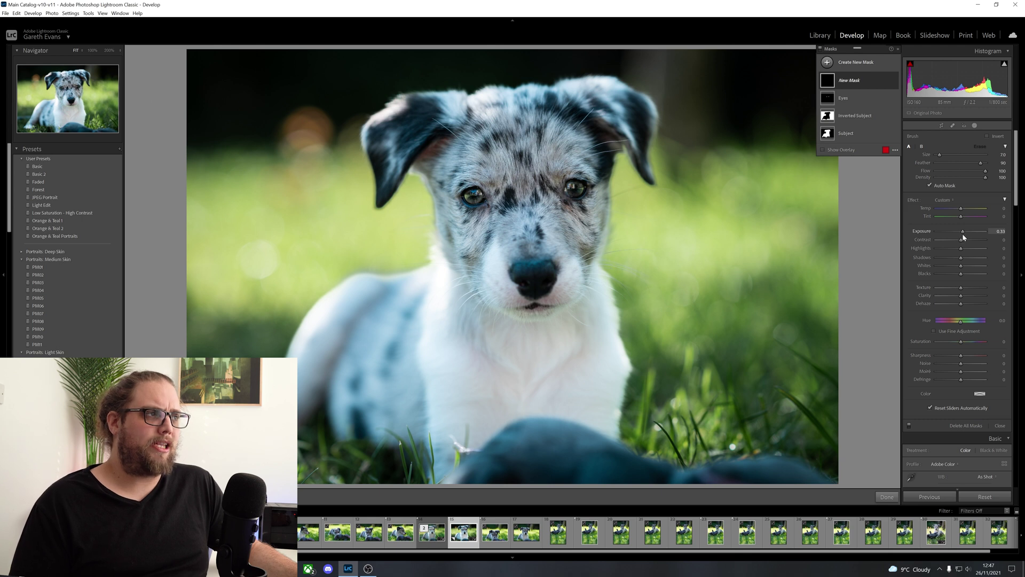
pyautogui.moveTo(964, 233); pyautogui.dragTo(965, 233)
pyautogui.scroll(2, 462, 202)
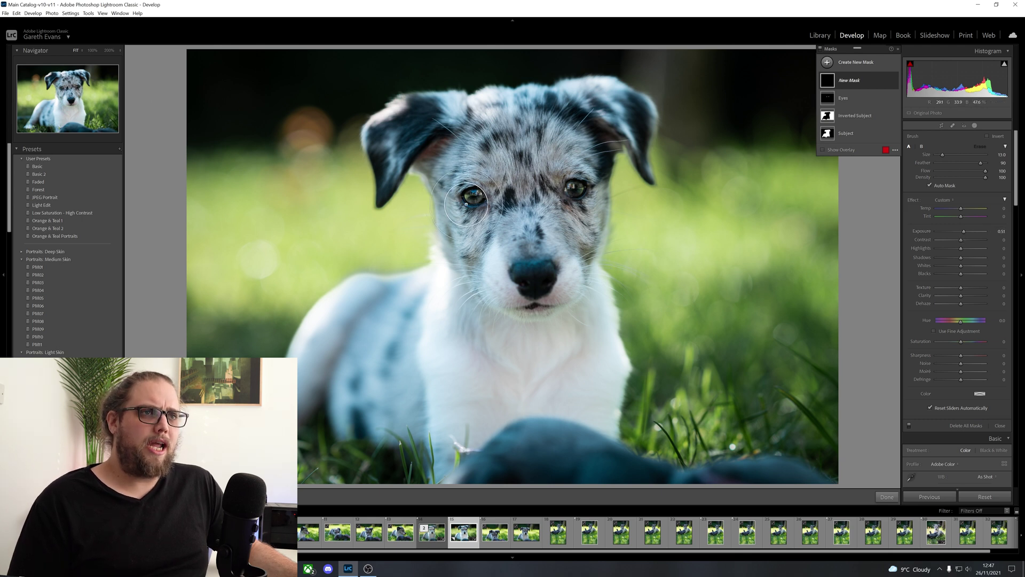
pyautogui.scroll(5, 469, 205)
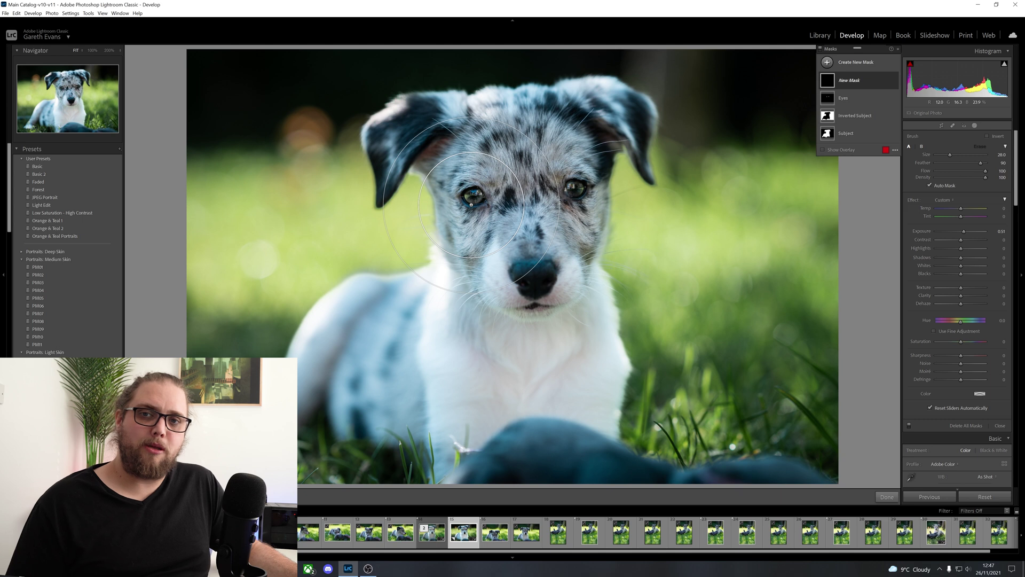
pyautogui.moveTo(456, 140)
pyautogui.mouseDown()
pyautogui.moveTo(502, 244)
pyautogui.moveTo(529, 267)
pyautogui.mouseUp()
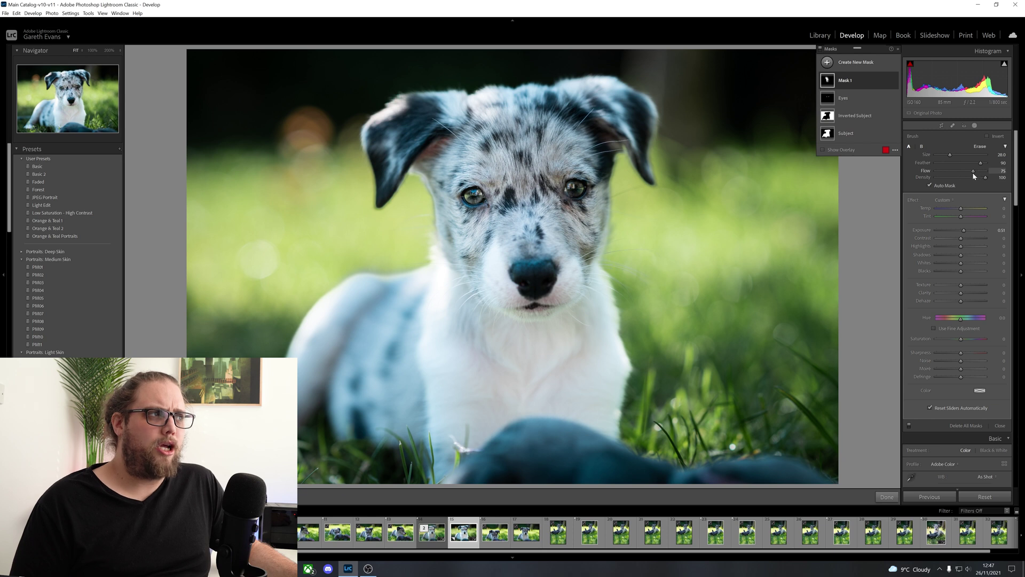
pyautogui.moveTo(973, 174); pyautogui.dragTo(969, 175)
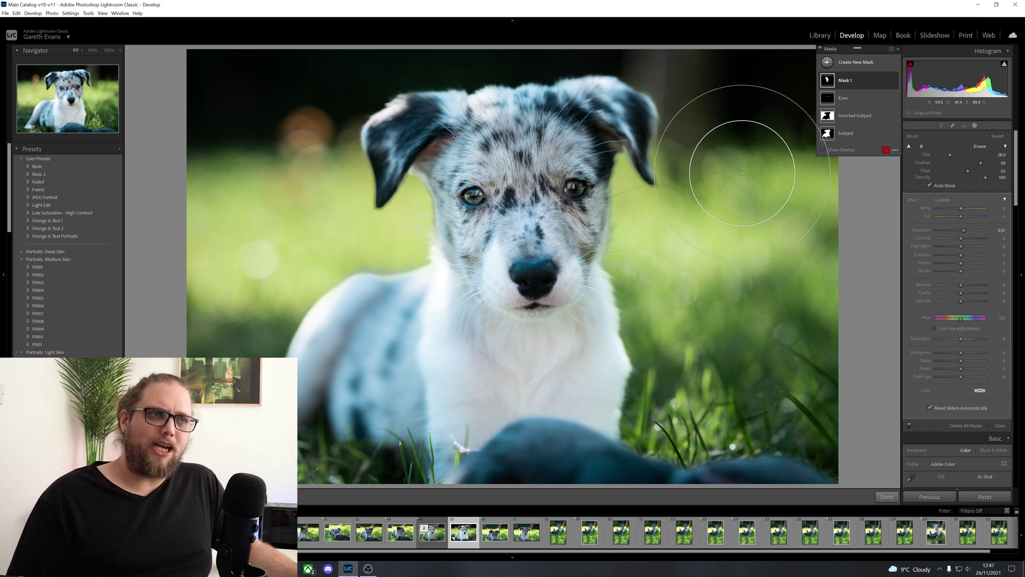
# Paint the face-brightening mask over the puppy's forehead, muzzle, chest and side with the size 28 brush.
pyautogui.moveTo(497, 131)
pyautogui.mouseDown()
pyautogui.moveTo(506, 164)
pyautogui.moveTo(493, 323)
pyautogui.mouseUp()
pyautogui.moveTo(471, 284)
pyautogui.mouseDown()
pyautogui.moveTo(443, 371)
pyautogui.moveTo(470, 288)
pyautogui.mouseUp()
pyautogui.moveTo(406, 347)
pyautogui.mouseDown()
pyautogui.moveTo(524, 245)
pyautogui.moveTo(515, 160)
pyautogui.mouseUp()
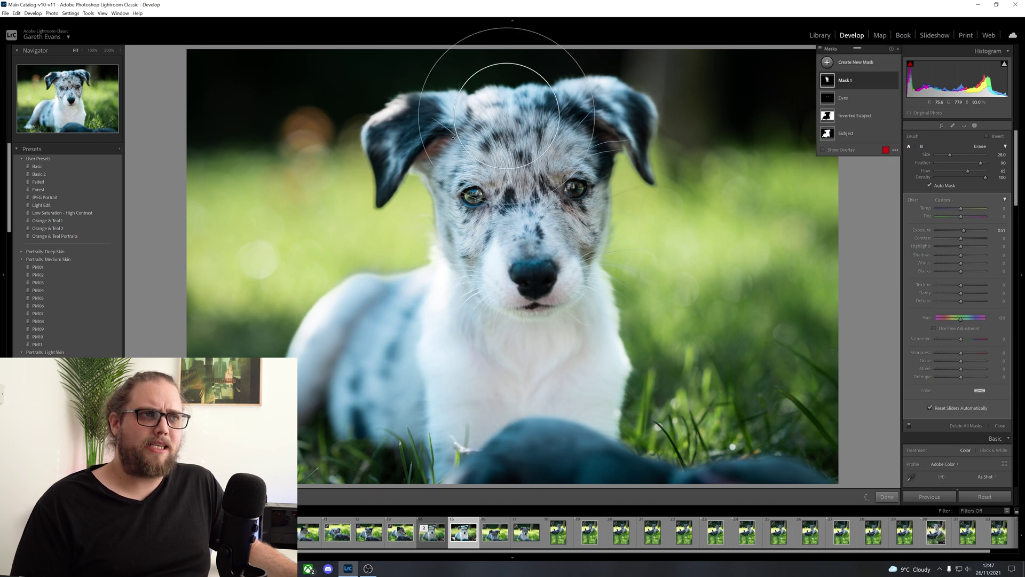
# Refine the brightening mask around the eye, cheek and muzzle with a smaller brush, between about size 8 and 21.
pyautogui.scroll(-5, 574, 190)
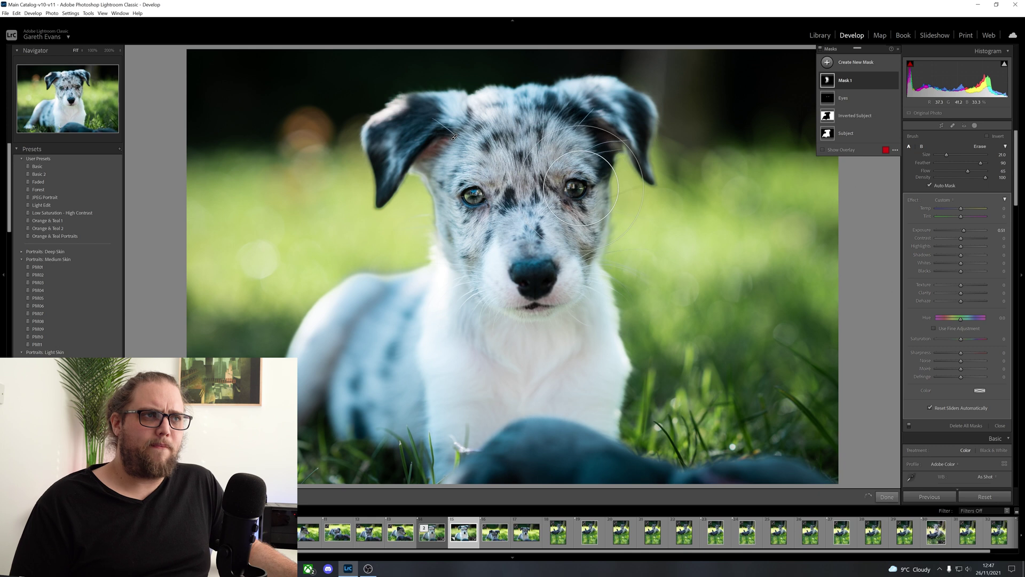
pyautogui.scroll(-4, 581, 188)
pyautogui.moveTo(577, 188)
pyautogui.mouseDown()
pyautogui.moveTo(579, 227)
pyautogui.moveTo(557, 190)
pyautogui.mouseUp()
pyautogui.moveTo(580, 226)
pyautogui.mouseDown()
pyautogui.moveTo(561, 207)
pyautogui.moveTo(557, 230)
pyautogui.mouseUp()
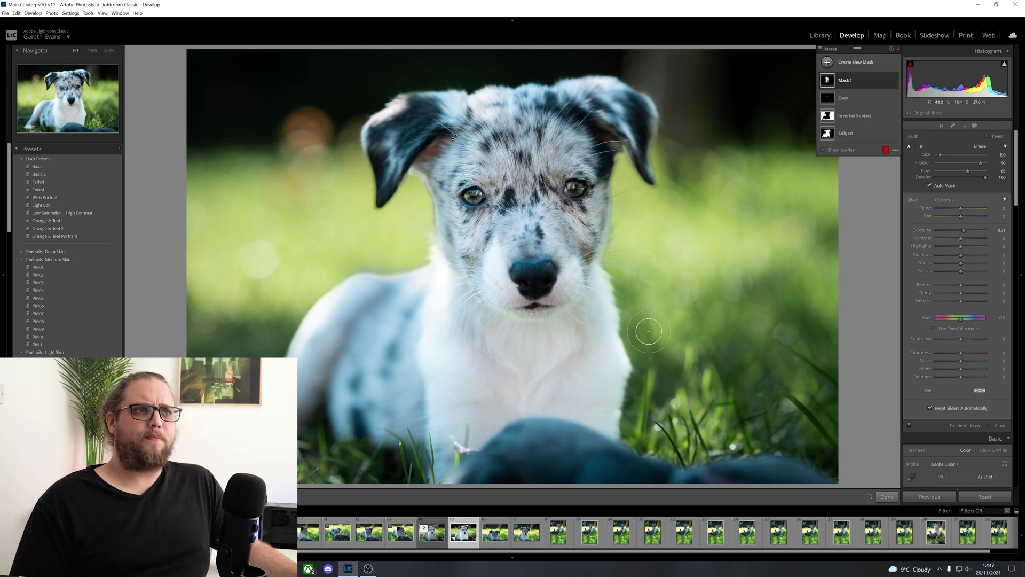
pyautogui.moveTo(491, 310); pyautogui.dragTo(520, 291)
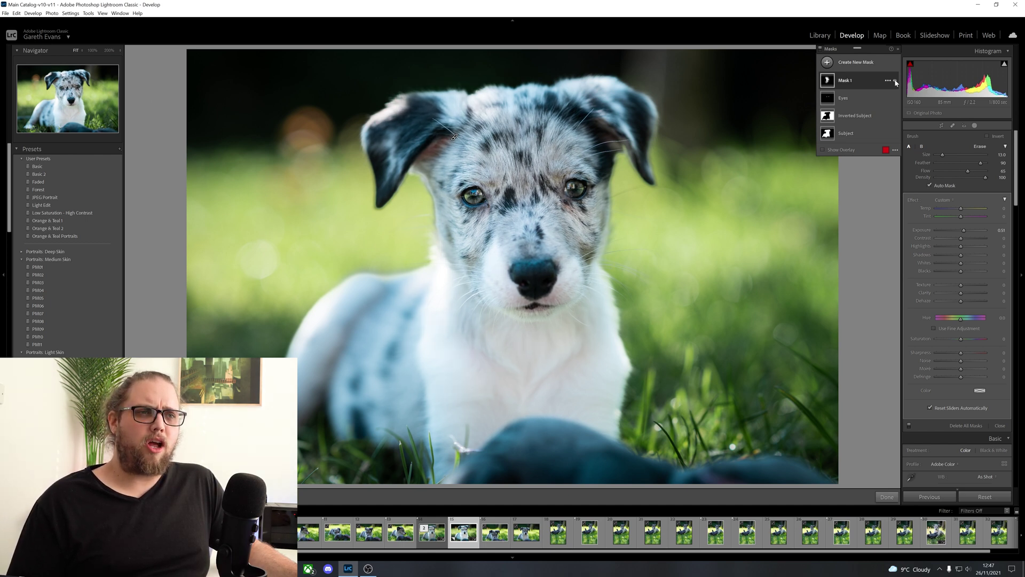
pyautogui.scroll(3, 323, 337)
pyautogui.scroll(-3, 322, 337)
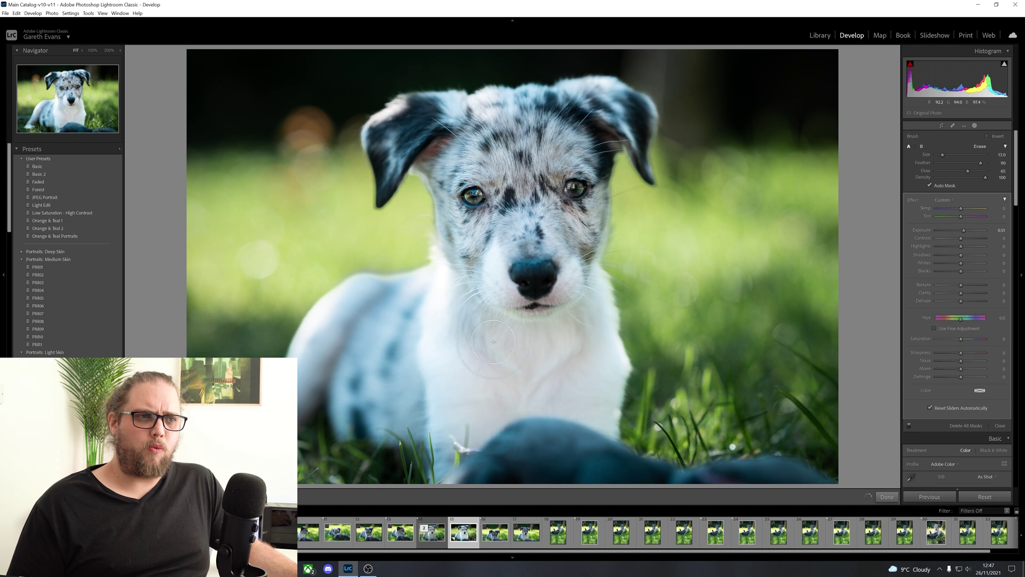
# Create another Brush mask with exposure -0.51 and hide the mask overlay.
pyautogui.moveTo(844, 121)
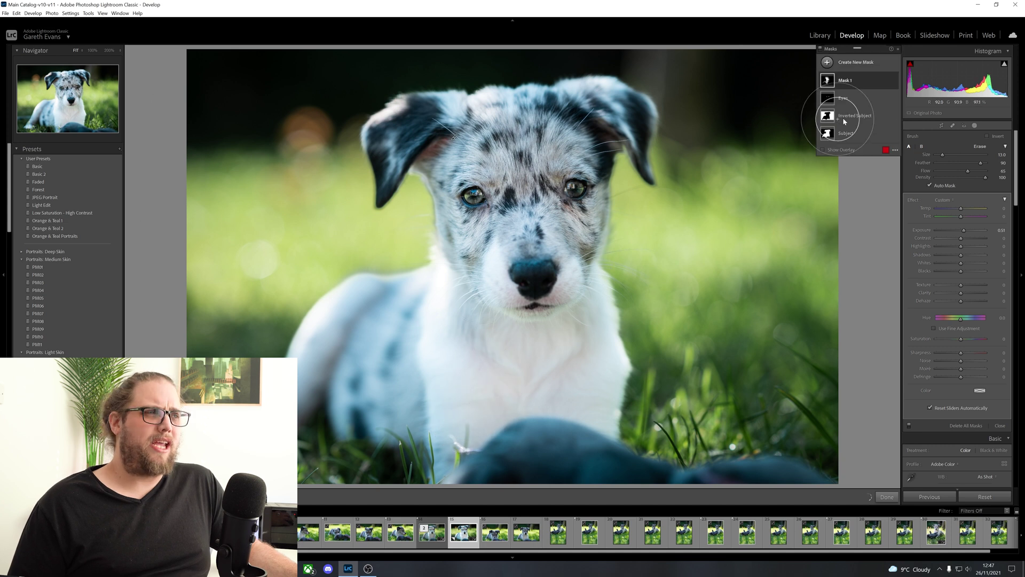
pyautogui.click(856, 63)
pyautogui.click(868, 104)
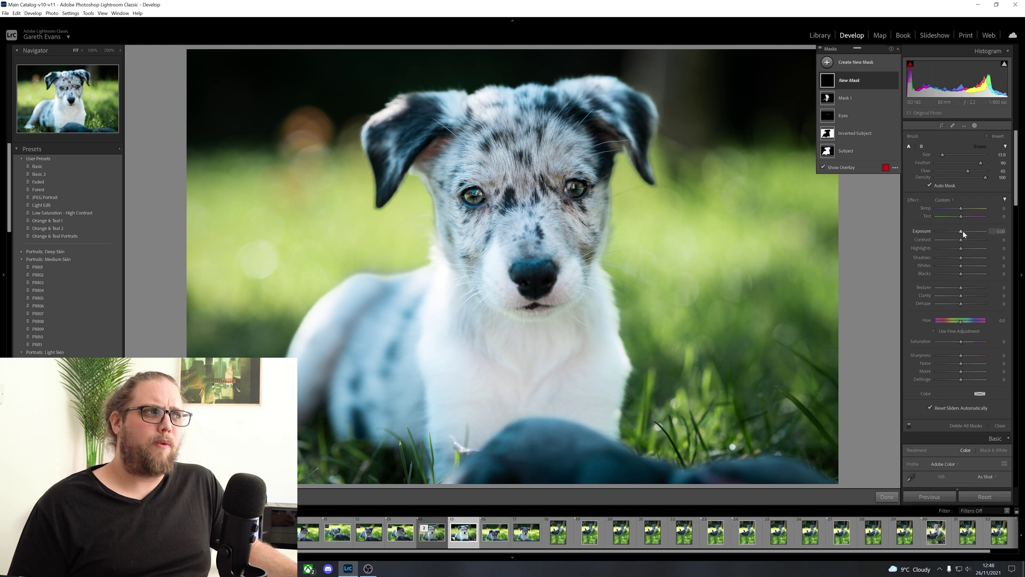
pyautogui.moveTo(961, 235); pyautogui.dragTo(960, 235)
pyautogui.press('o')
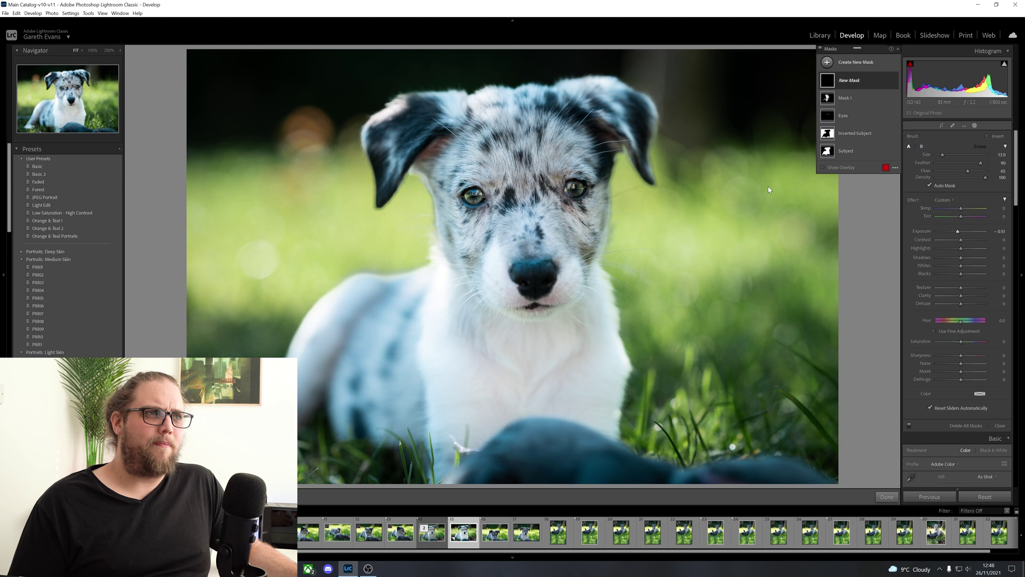
pyautogui.press('alt')
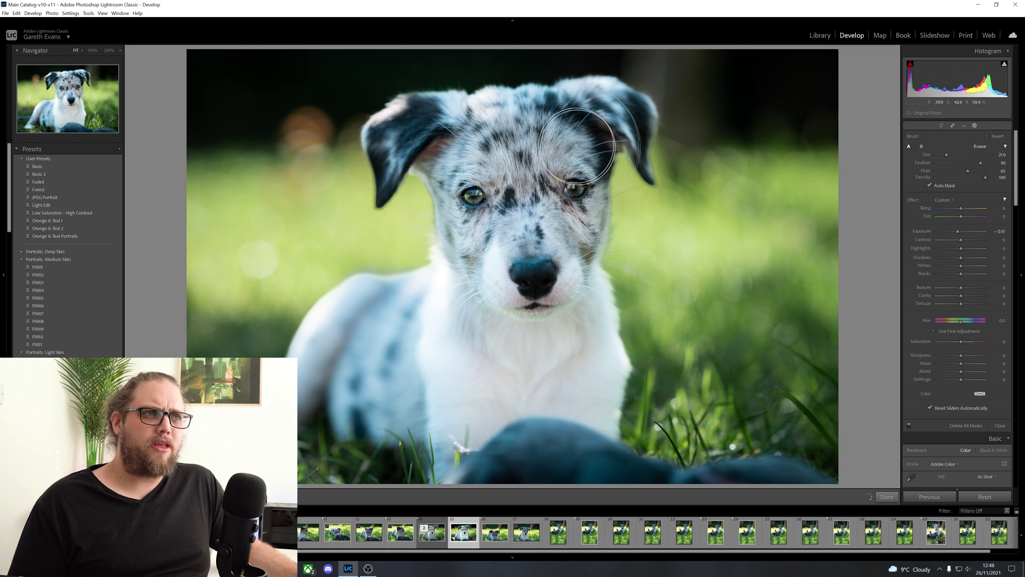
# Paint the darkening mask over the puppy's chest and lower body, varying the brush size between 10 and 16.
pyautogui.scroll(-3, 577, 146)
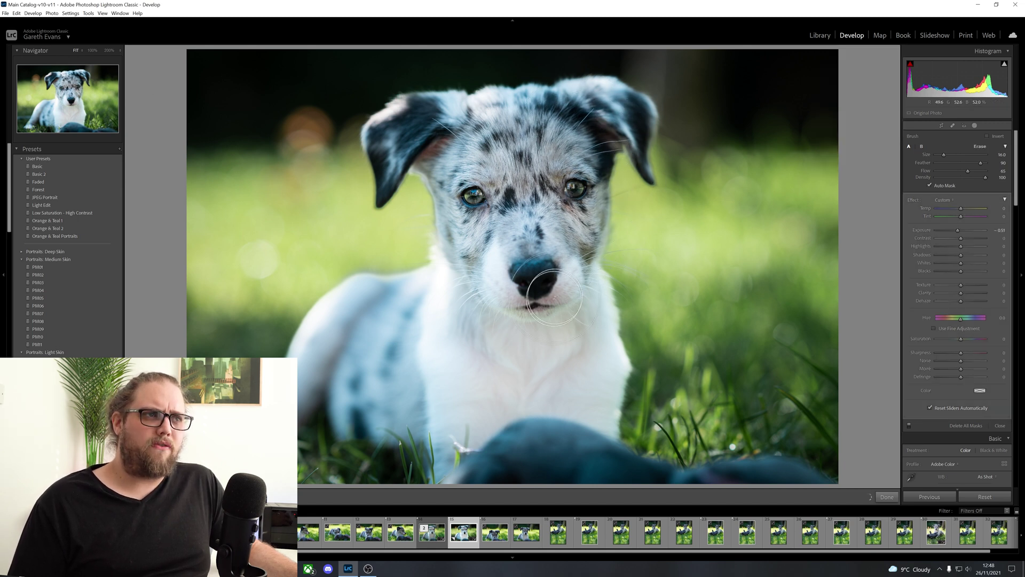
pyautogui.scroll(-2, 555, 297)
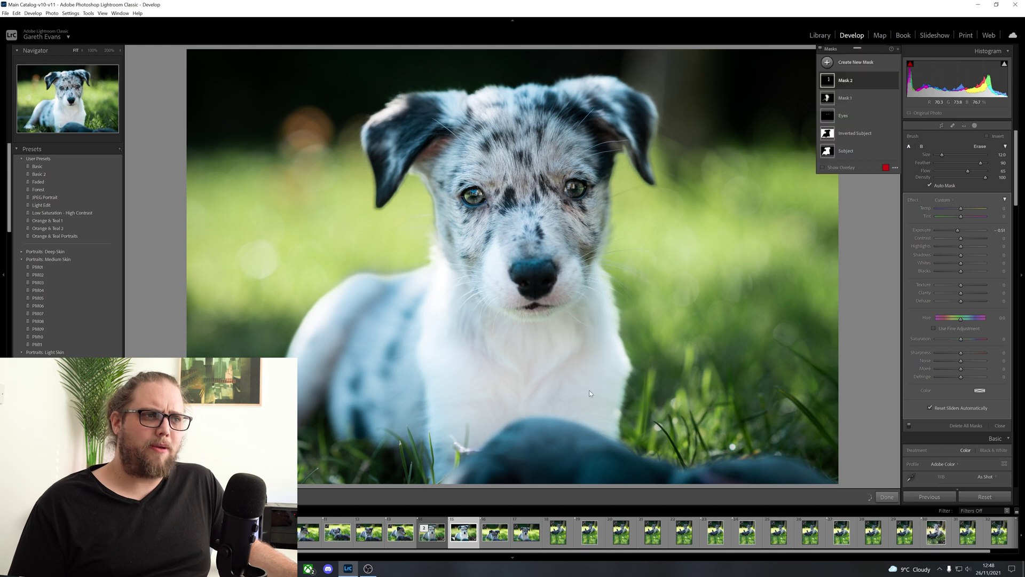
pyautogui.scroll(2, 592, 301)
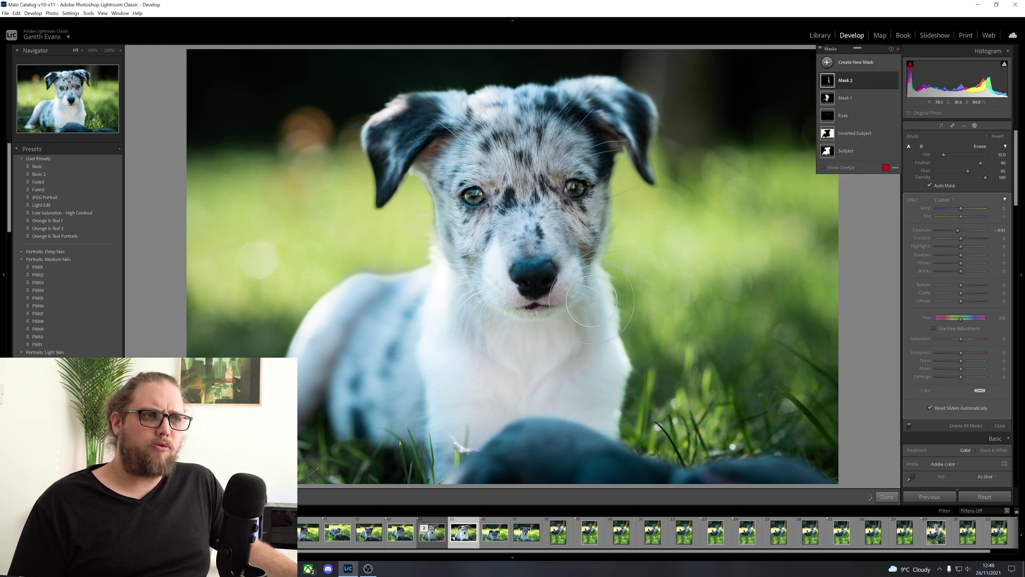
pyautogui.moveTo(597, 396)
pyautogui.mouseDown()
pyautogui.moveTo(347, 424)
pyautogui.moveTo(415, 417)
pyautogui.moveTo(331, 410)
pyautogui.moveTo(320, 384)
pyautogui.mouseUp()
pyautogui.scroll(-3, 315, 419)
pyautogui.moveTo(454, 459)
pyautogui.mouseDown()
pyautogui.moveTo(433, 430)
pyautogui.moveTo(440, 471)
pyautogui.moveTo(438, 421)
pyautogui.moveTo(418, 411)
pyautogui.mouseUp()
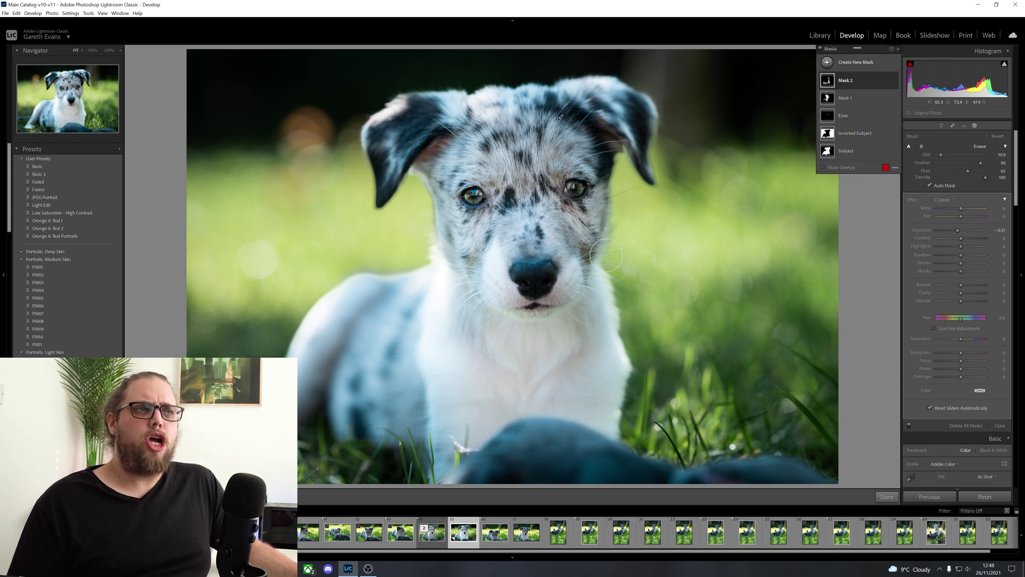
# Darken the shaded side of the puppy's face and the adjacent ear with size 10 brush strokes.
pyautogui.moveTo(588, 247)
pyautogui.mouseDown()
pyautogui.moveTo(571, 269)
pyautogui.moveTo(592, 251)
pyautogui.moveTo(595, 187)
pyautogui.mouseUp()
pyautogui.scroll(-2, 604, 139)
pyautogui.moveTo(612, 128)
pyautogui.mouseDown()
pyautogui.moveTo(579, 96)
pyautogui.moveTo(639, 106)
pyautogui.moveTo(643, 142)
pyautogui.mouseUp()
pyautogui.moveTo(585, 121); pyautogui.dragTo(596, 182)
pyautogui.moveTo(584, 247)
pyautogui.mouseDown()
pyautogui.moveTo(577, 238)
pyautogui.moveTo(572, 246)
pyautogui.mouseUp()
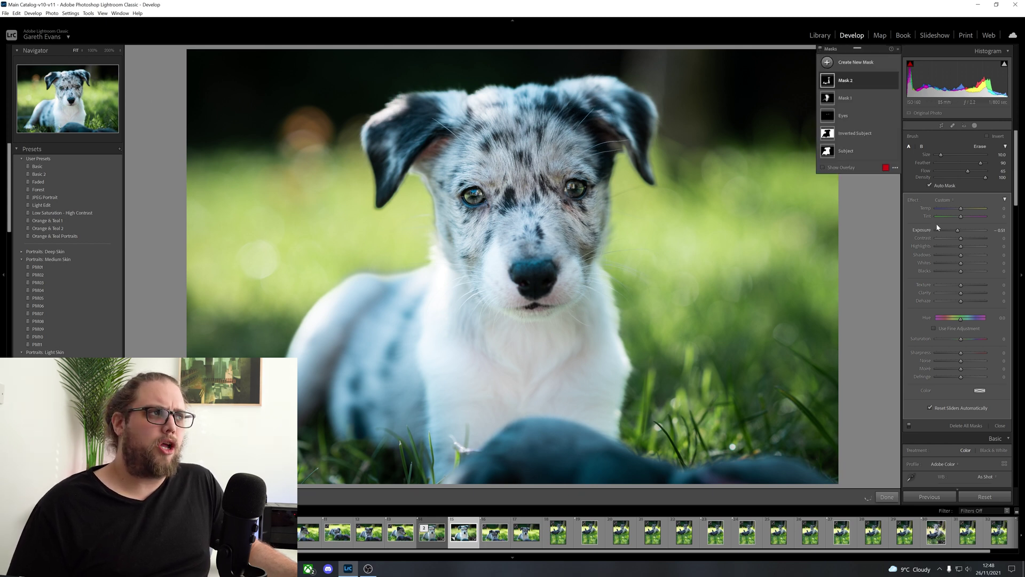
# Compare the photo with and without the darkening mask, lower the mask's exposure further and enlarge the brush to 16.
pyautogui.click(895, 81)
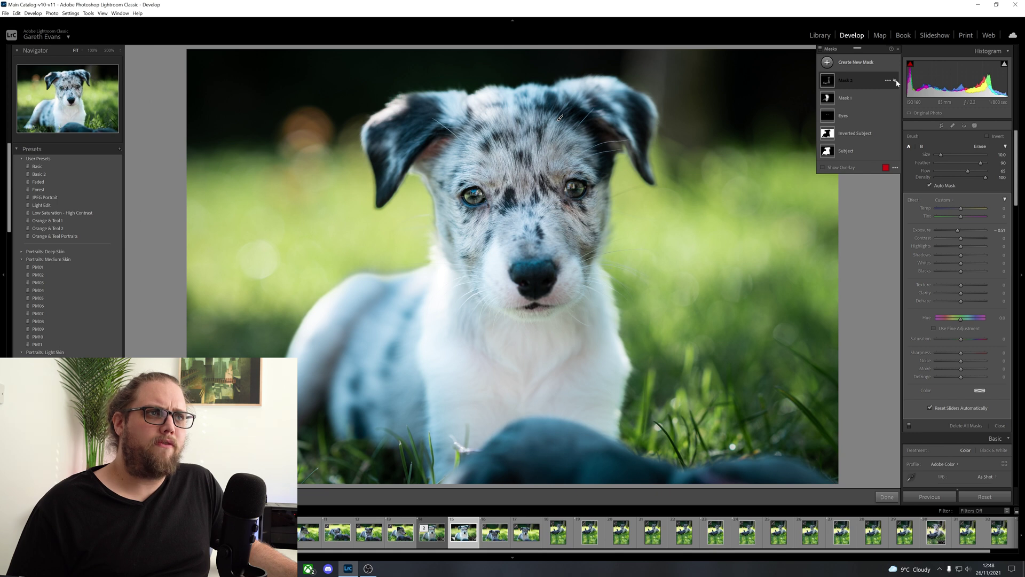
pyautogui.click(896, 80)
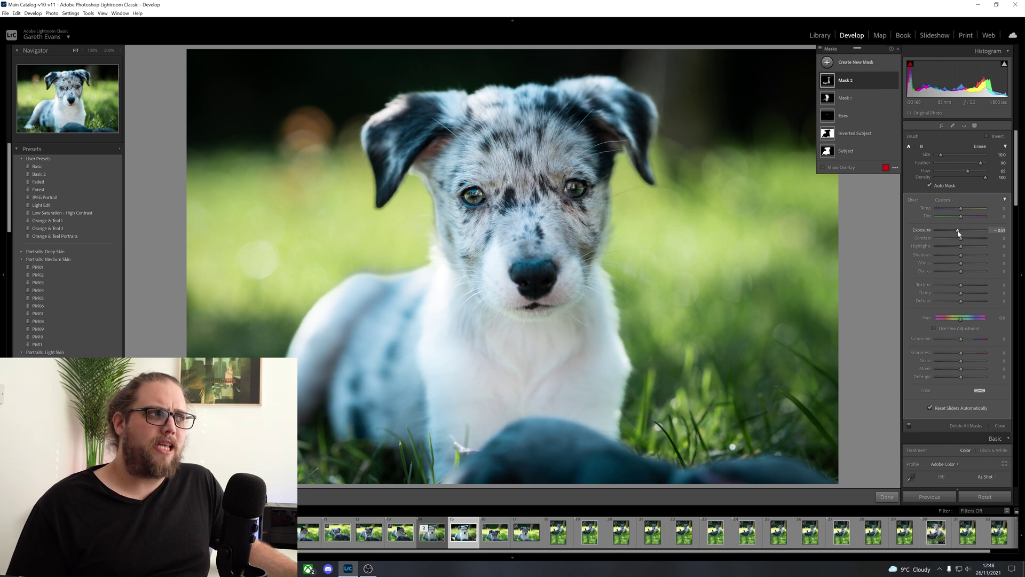
pyautogui.moveTo(958, 231); pyautogui.dragTo(957, 232)
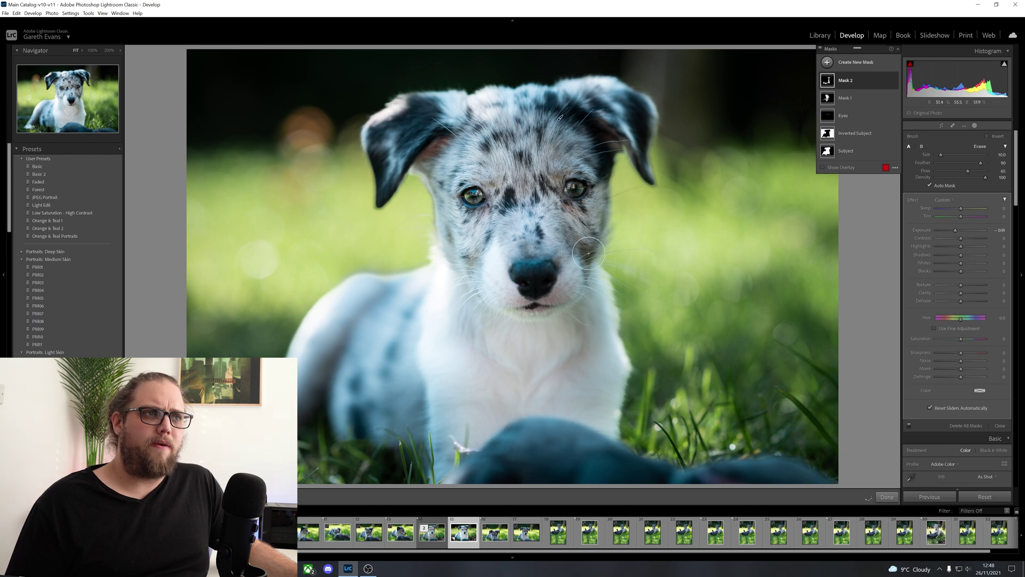
pyautogui.scroll(3, 548, 242)
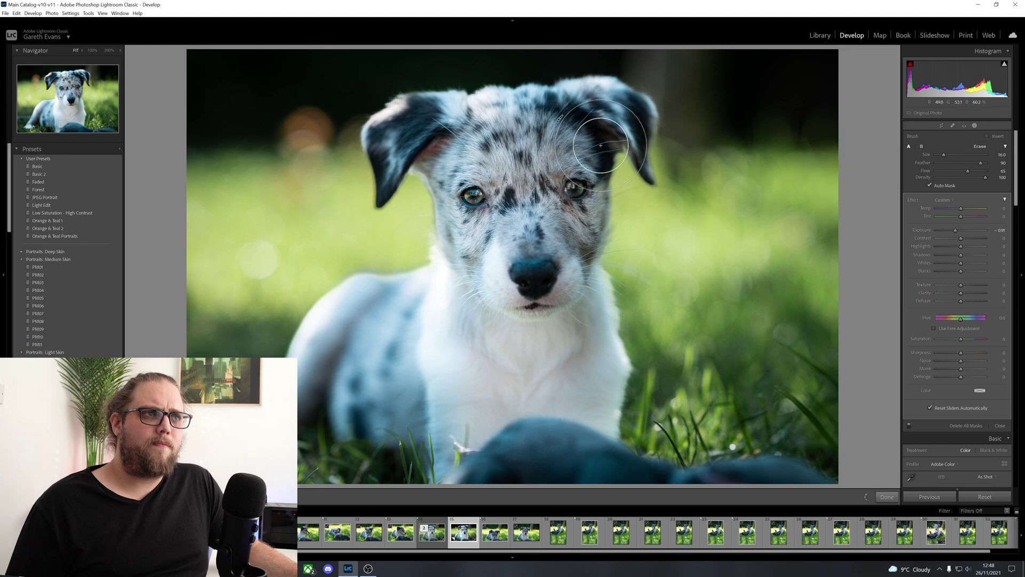
# Rename the brightening brush mask as Dodging and the darkening brush mask as Burning.
pyautogui.doubleClick(854, 98)
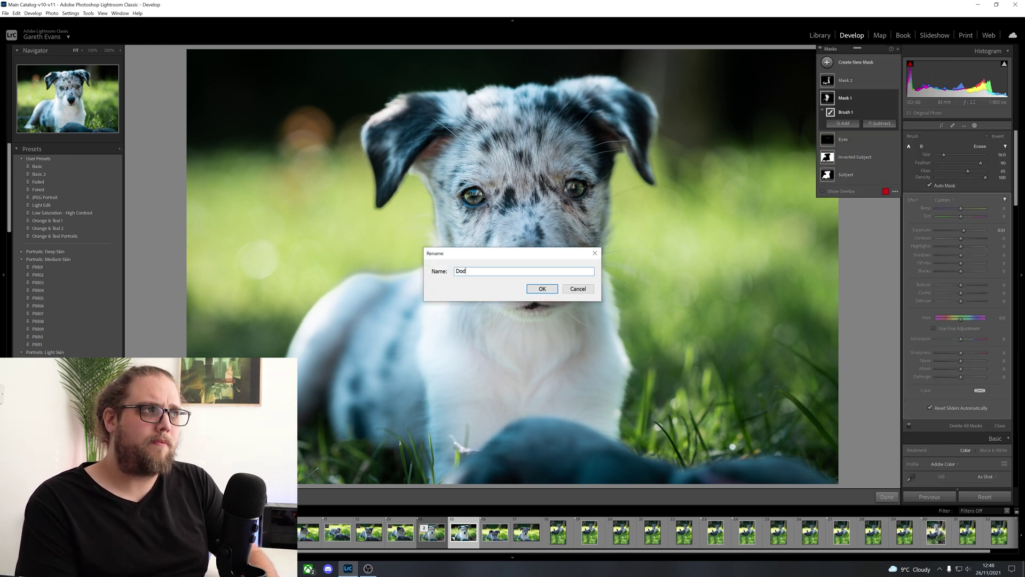
pyautogui.write('Dodging')
pyautogui.press('Return')
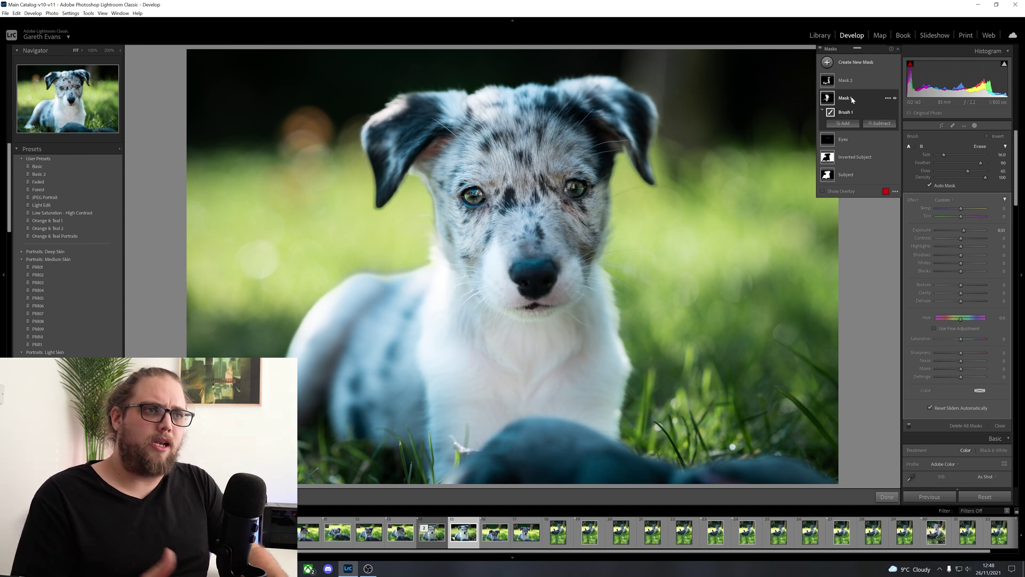
pyautogui.doubleClick(848, 82)
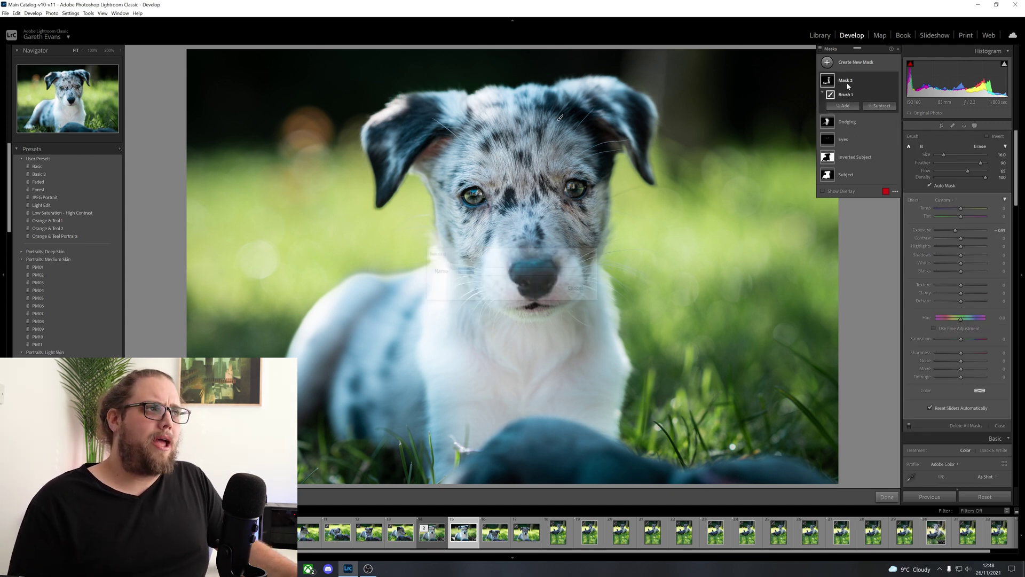
pyautogui.write('Burning')
pyautogui.press('Return')
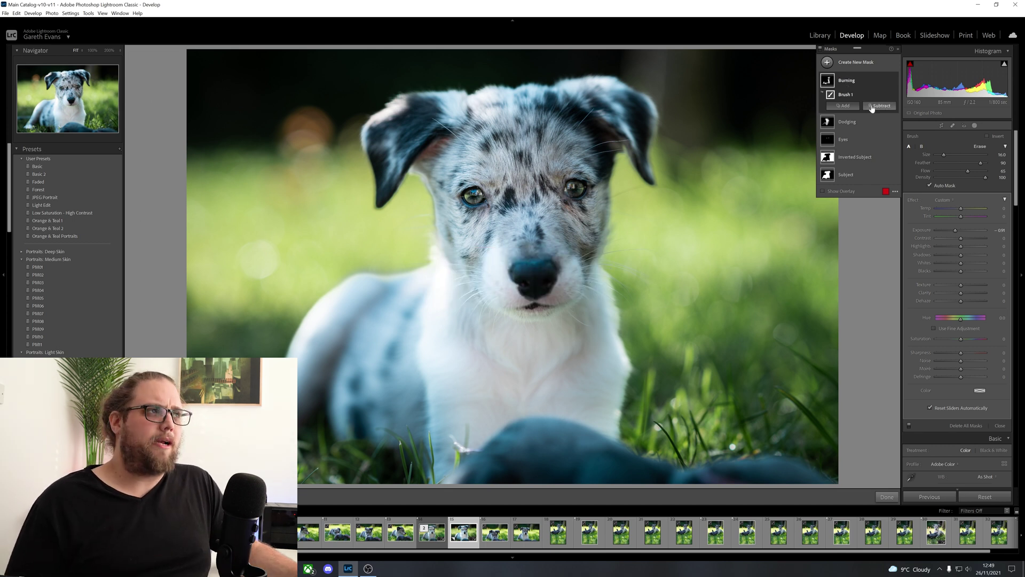
# Compare the photo with the Dodging and Burning masks off and on, and set the Burning exposure to about -0.7.
pyautogui.click(895, 123)
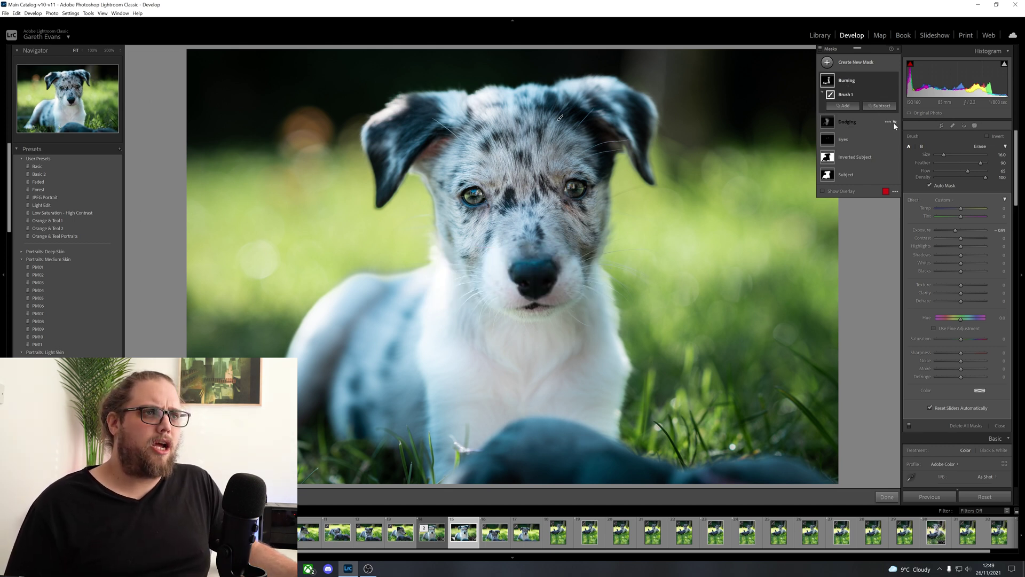
pyautogui.click(895, 123)
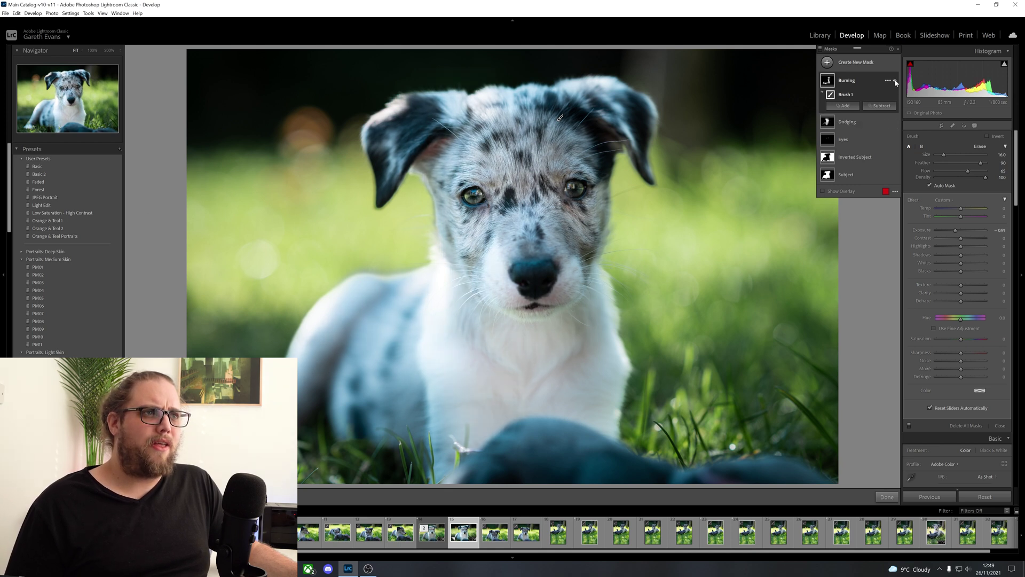
pyautogui.click(895, 80)
pyautogui.click(895, 81)
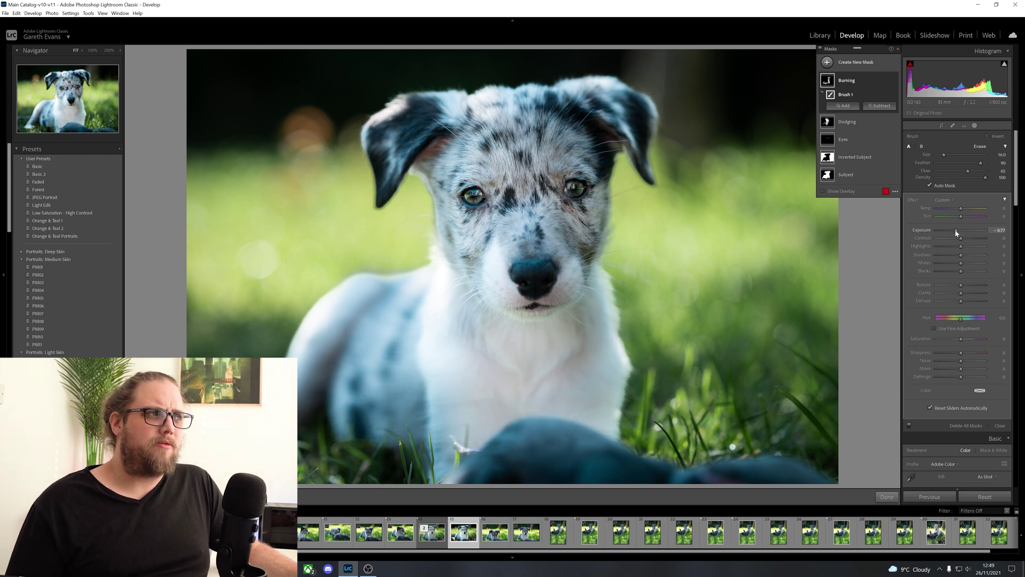
pyautogui.moveTo(957, 233); pyautogui.dragTo(958, 234)
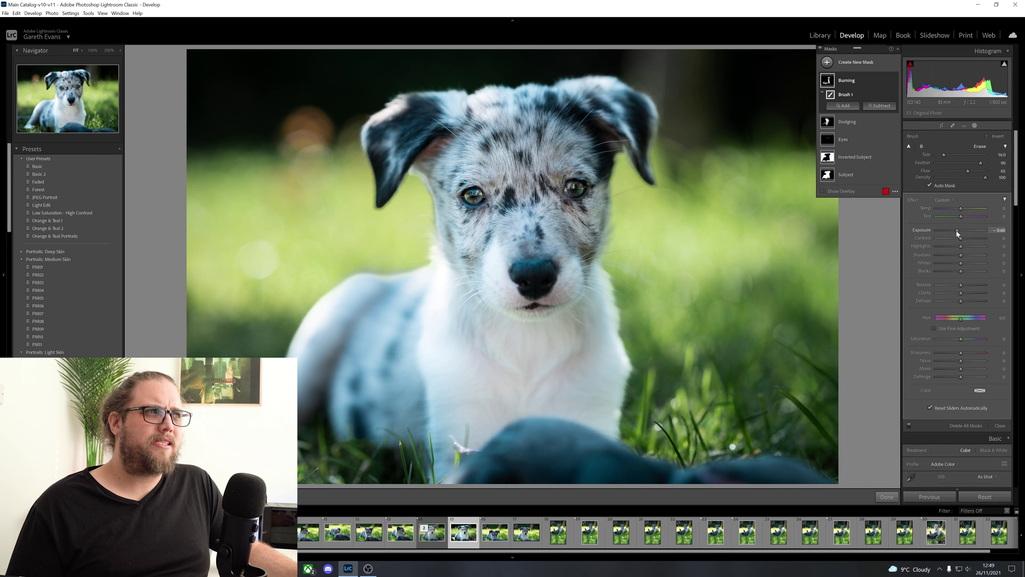
# Add a Linear Gradient mask running from the photo's upper-left area across the puppy, with slightly raised exposure and slightly reduced dehaze.
pyautogui.click(835, 63)
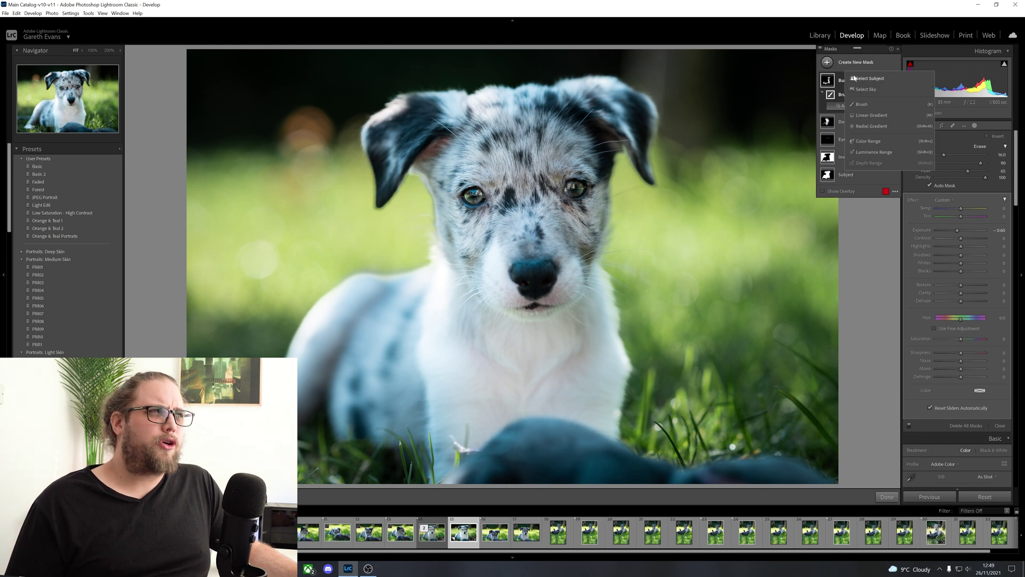
pyautogui.click(888, 115)
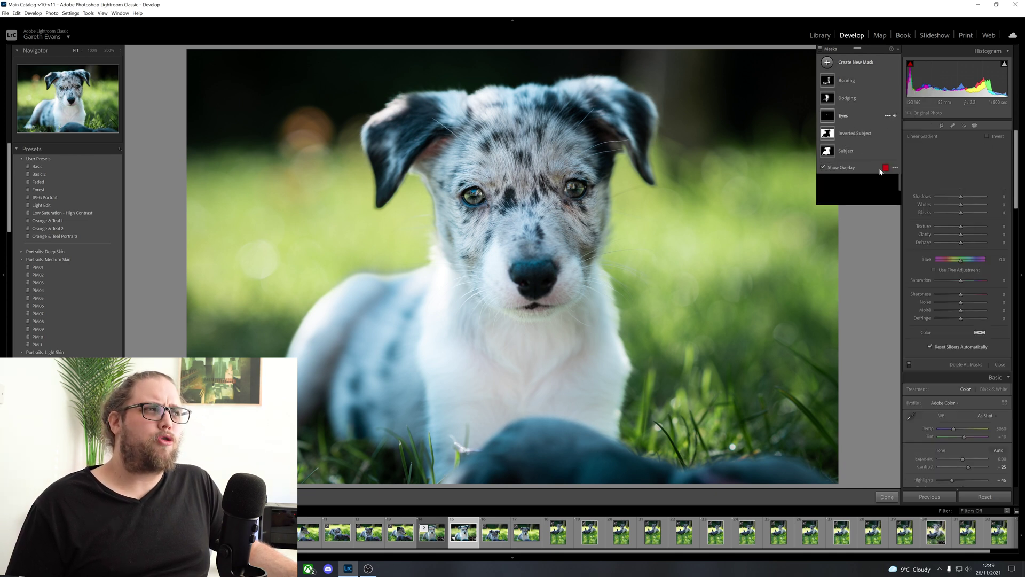
pyautogui.moveTo(270, 160); pyautogui.dragTo(806, 331)
pyautogui.moveTo(960, 181); pyautogui.dragTo(963, 181)
pyautogui.moveTo(961, 252); pyautogui.dragTo(956, 251)
pyautogui.moveTo(963, 181); pyautogui.dragTo(961, 180)
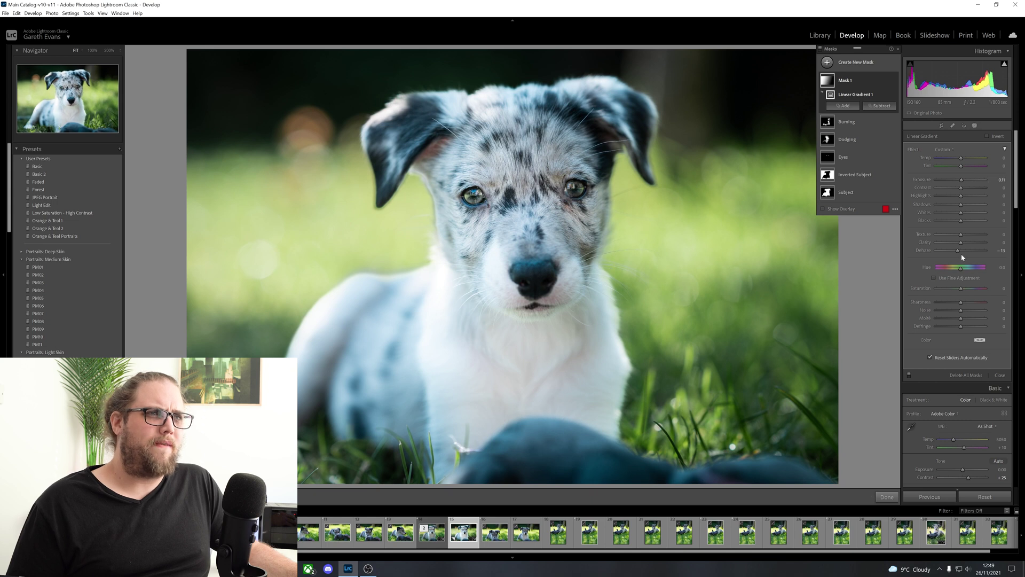
pyautogui.moveTo(522, 236); pyautogui.dragTo(533, 244)
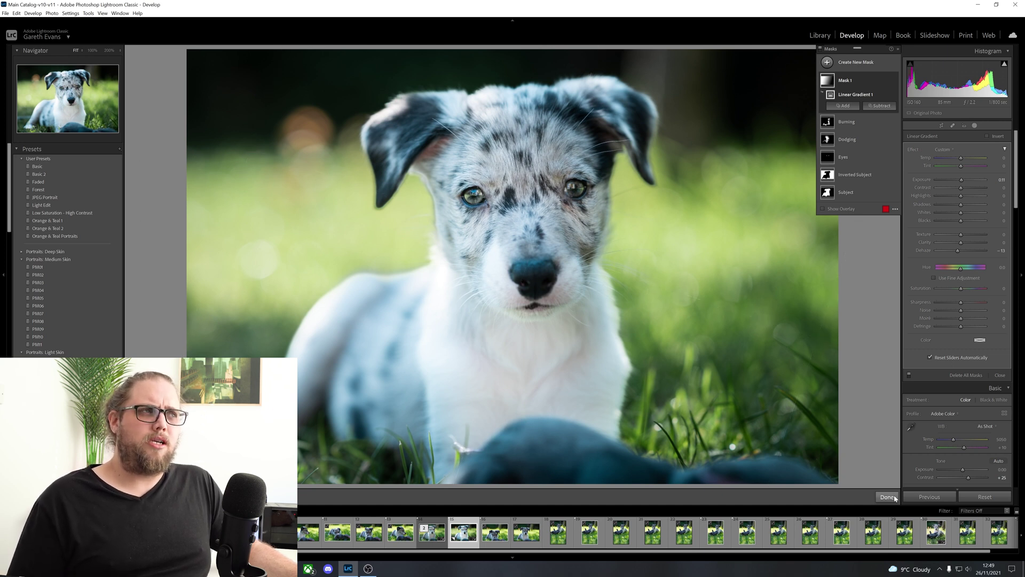
# Rename the linear gradient mask as Sunlight and finish masking.
pyautogui.doubleClick(845, 80)
pyautogui.write('Sunlight')
pyautogui.press('Return')
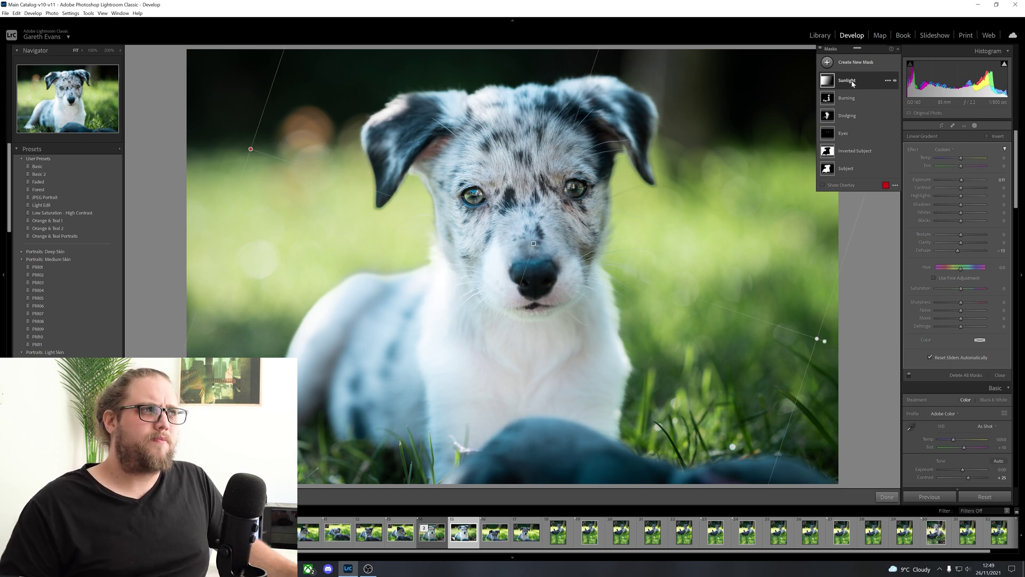
pyautogui.click(885, 495)
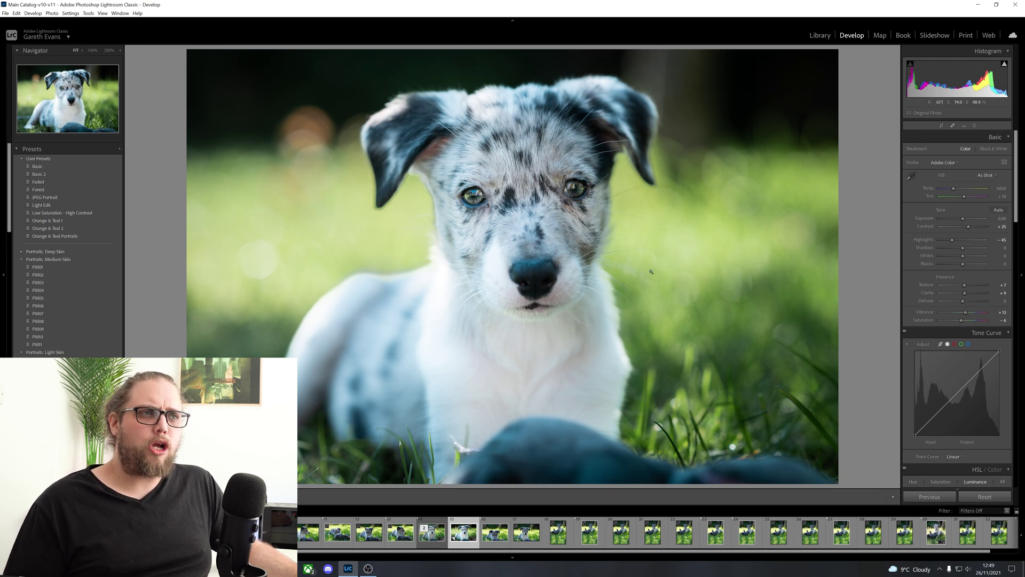
# Compare the edited puppy portrait with its unedited version.
pyautogui.press('\\')
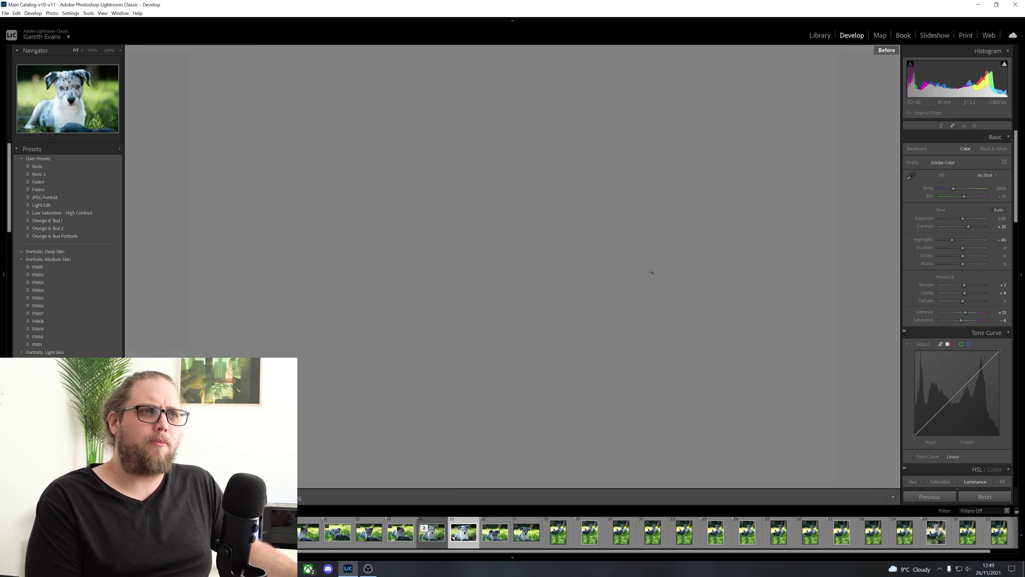
pyautogui.press('\\')
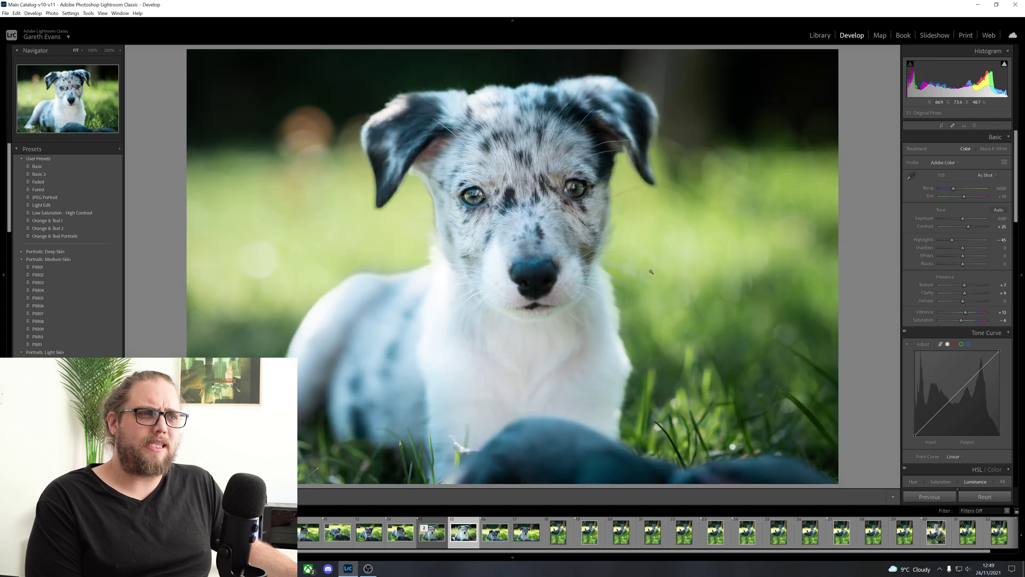
pyautogui.press('\\')
pyautogui.press('\\')
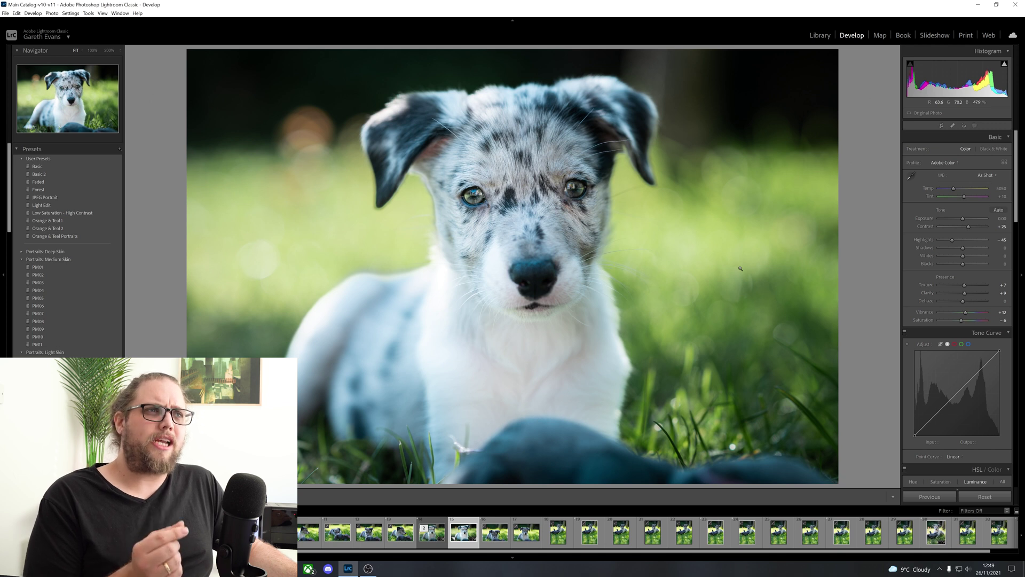
# Toggle repeatedly between the before and after versions of the puppy portrait to judge the overall edit.
pyautogui.press('\\')
pyautogui.press('\\')
pyautogui.press('\\')
pyautogui.press('\\')
pyautogui.press('\\')
pyautogui.press('\\')
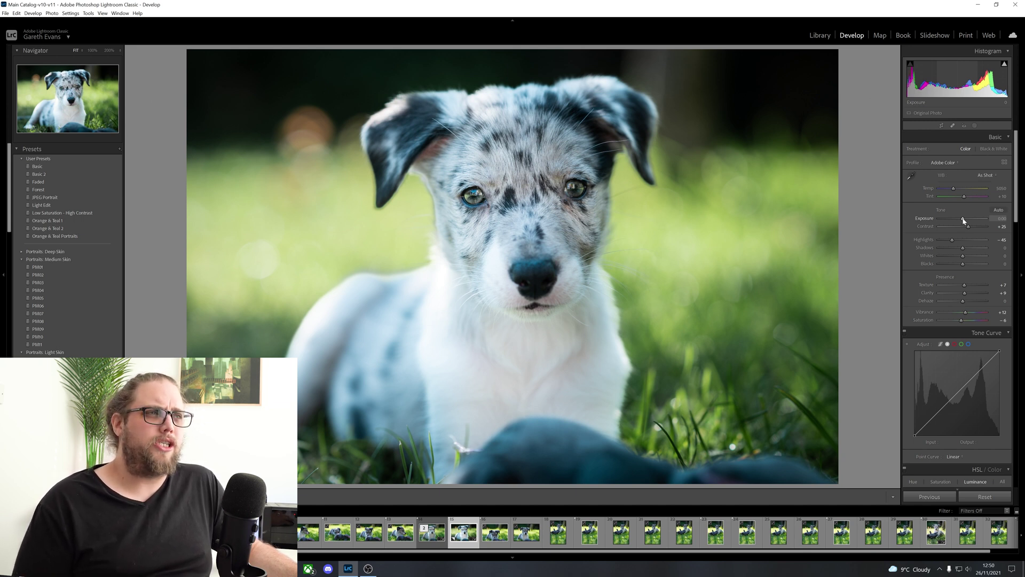
# Set the photo's overall exposure to -0.14 and shadows to +11, and compare the result side by side with the original.
pyautogui.moveTo(964, 221); pyautogui.dragTo(966, 254)
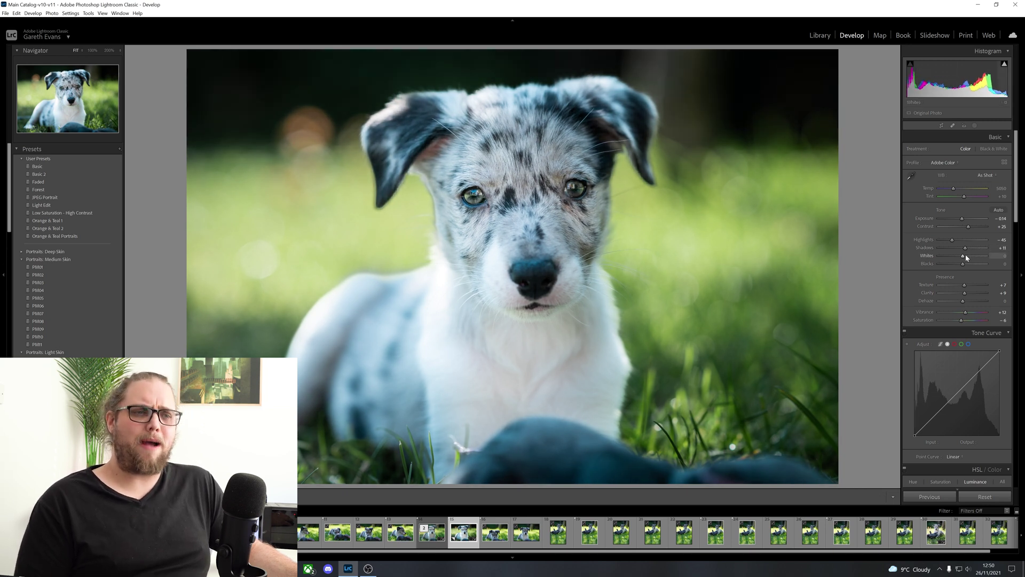
pyautogui.press('\\')
pyautogui.press('y')
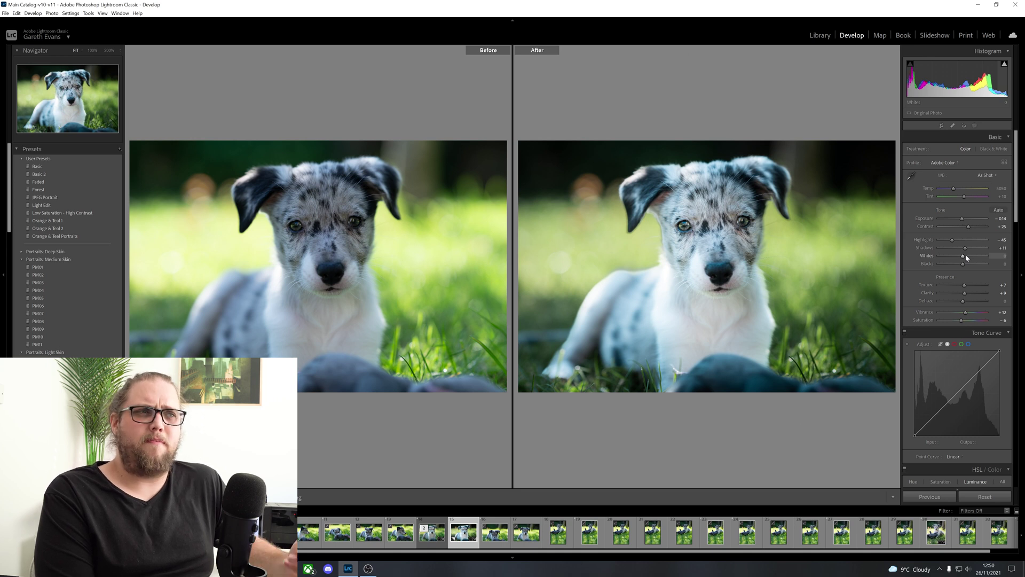
pyautogui.press('y')
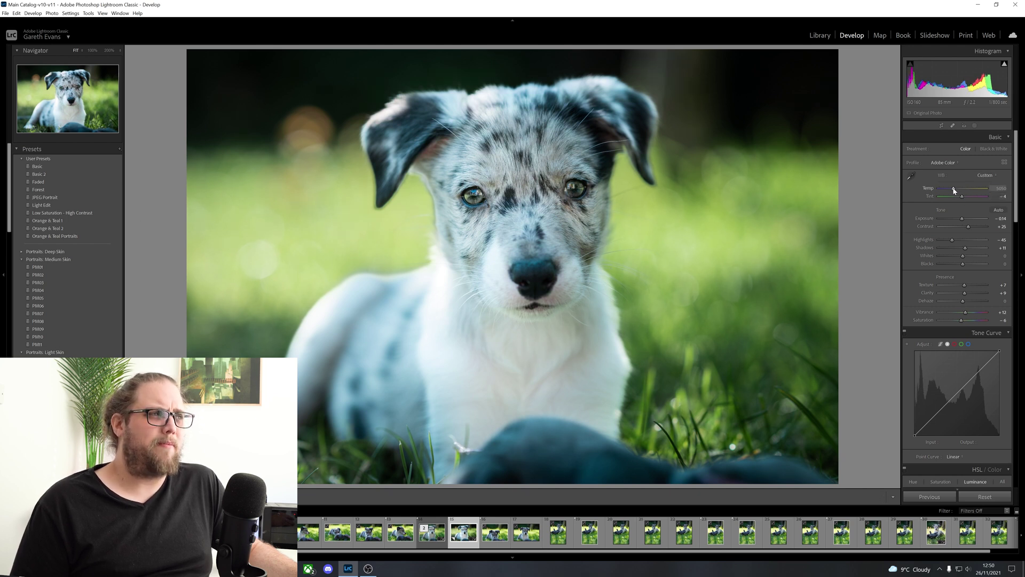
# Set the white balance to a temperature of 5420 and a tint of -4, and check it against the unedited photo.
pyautogui.moveTo(955, 191); pyautogui.dragTo(957, 191)
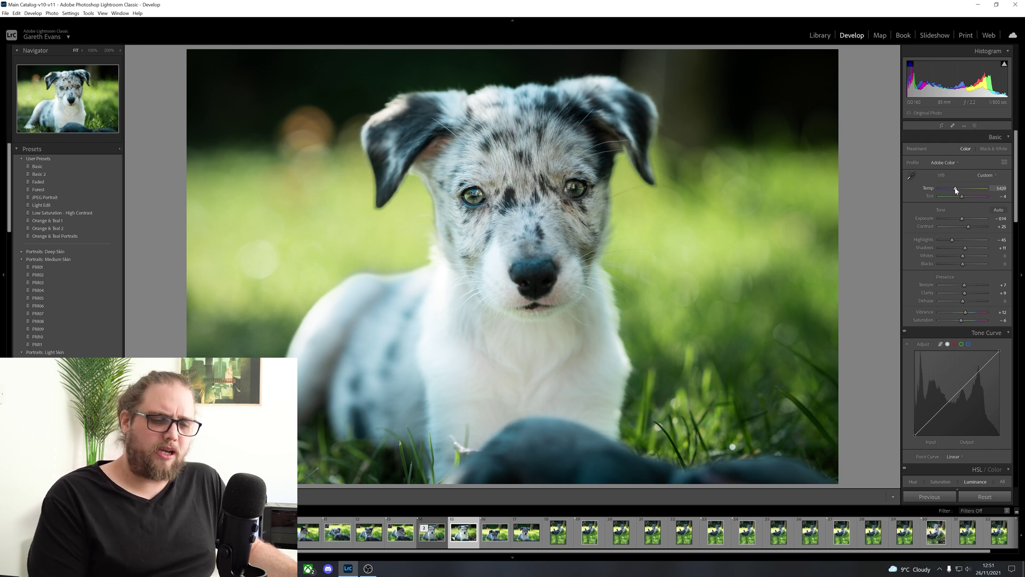
pyautogui.press('\\')
pyautogui.press('\\')
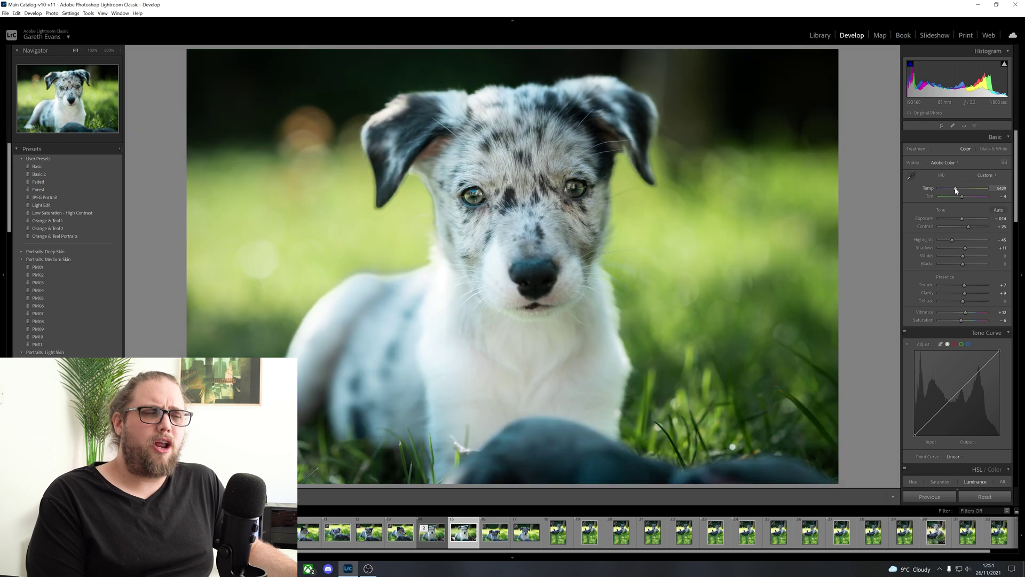